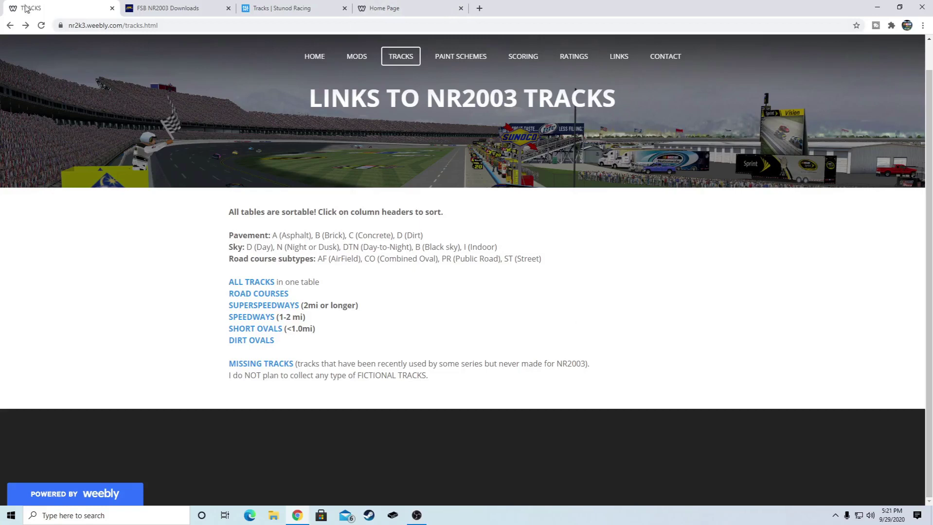
# Inspect the full web address of the NR2003 tracks page.
pyautogui.click(194, 27)
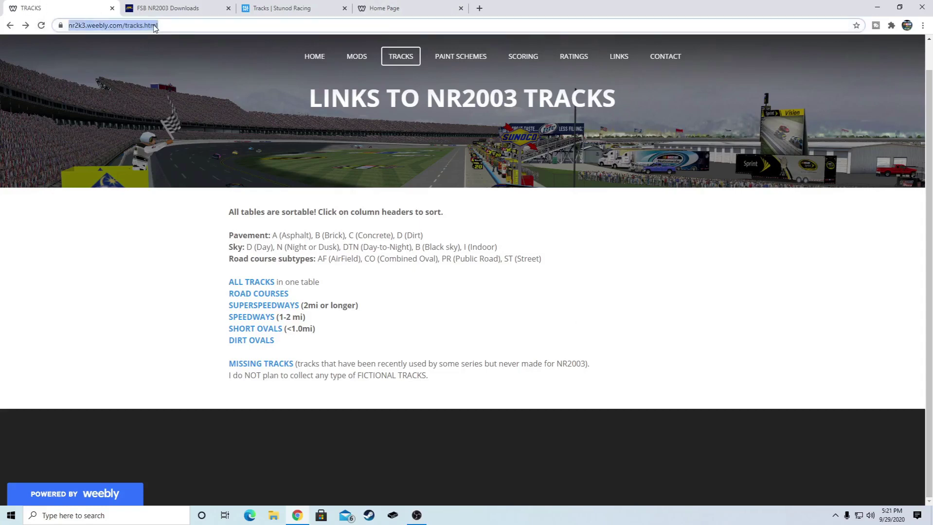
pyautogui.doubleClick(194, 28)
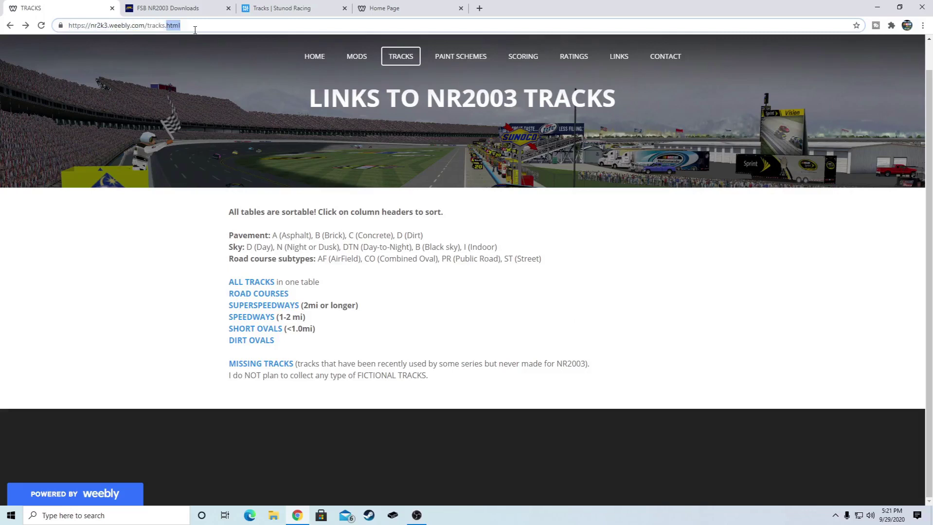
pyautogui.hotkey('ctrl', 'a')
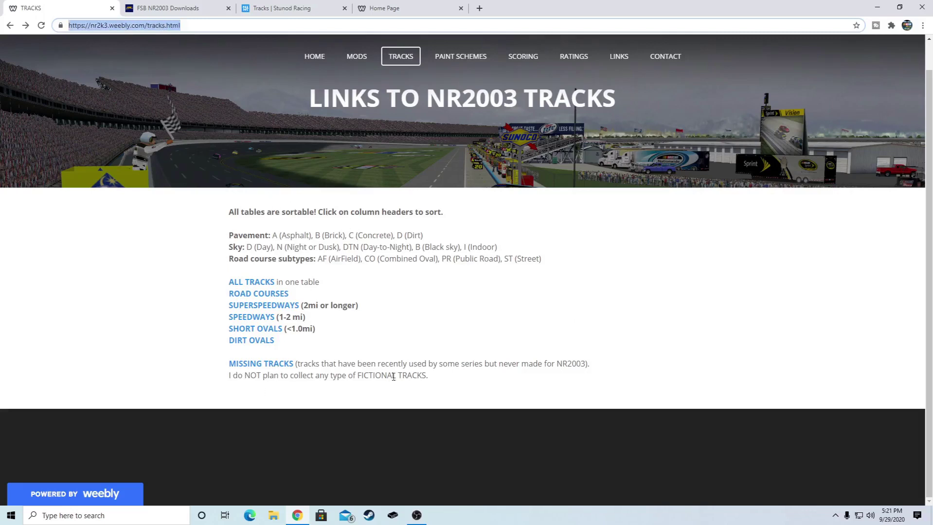
pyautogui.moveTo(356, 378); pyautogui.dragTo(429, 378)
pyautogui.click(431, 380)
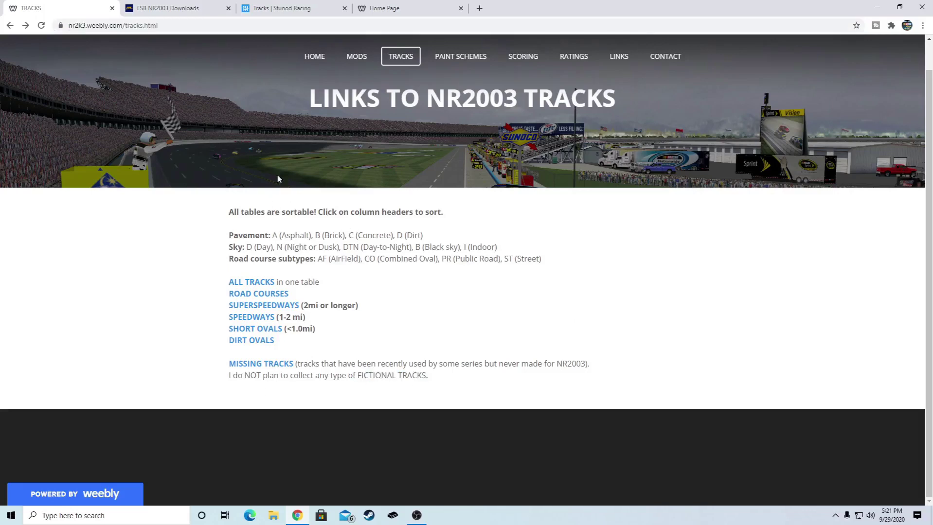
pyautogui.click(150, 26)
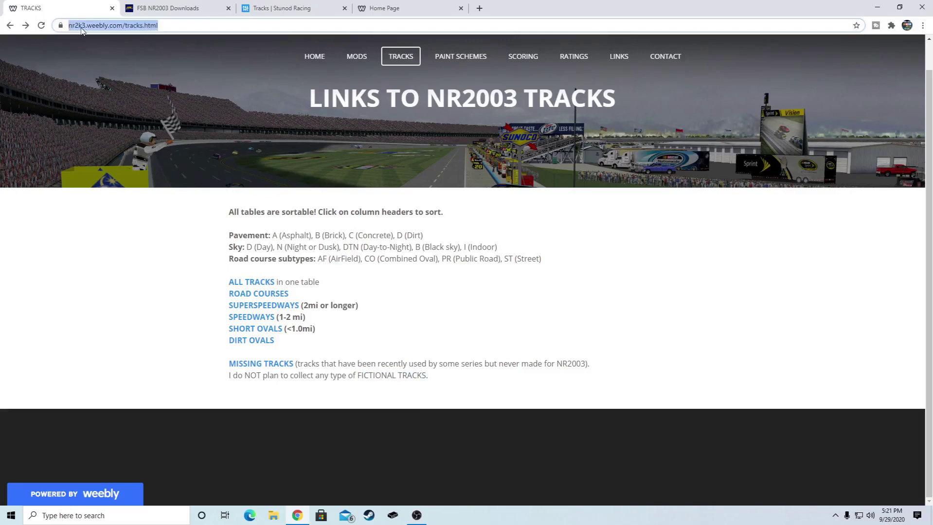
pyautogui.click(220, 30)
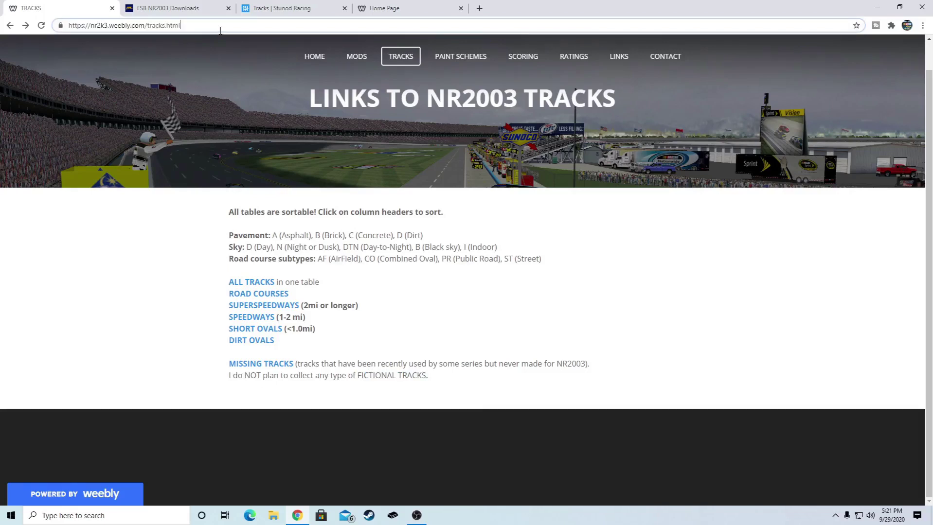
pyautogui.doubleClick(183, 30)
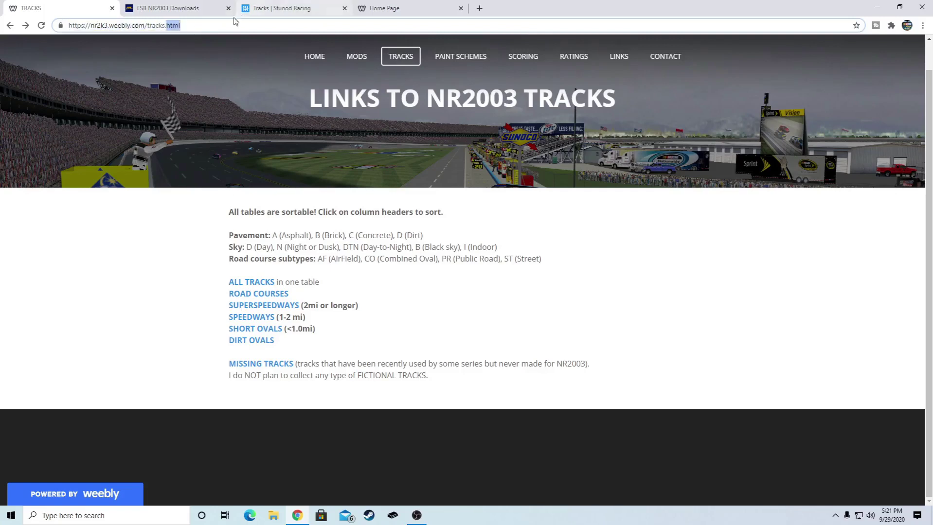
pyautogui.press('Right')
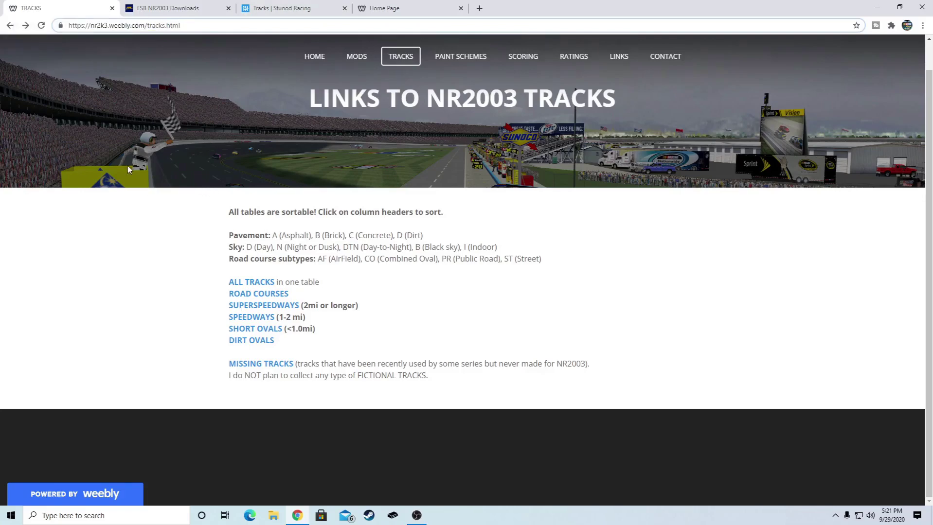
# Check the other open track sites and move the Stunod Racing tab ahead of the FSB NR2003 Downloads tab.
pyautogui.click(165, 7)
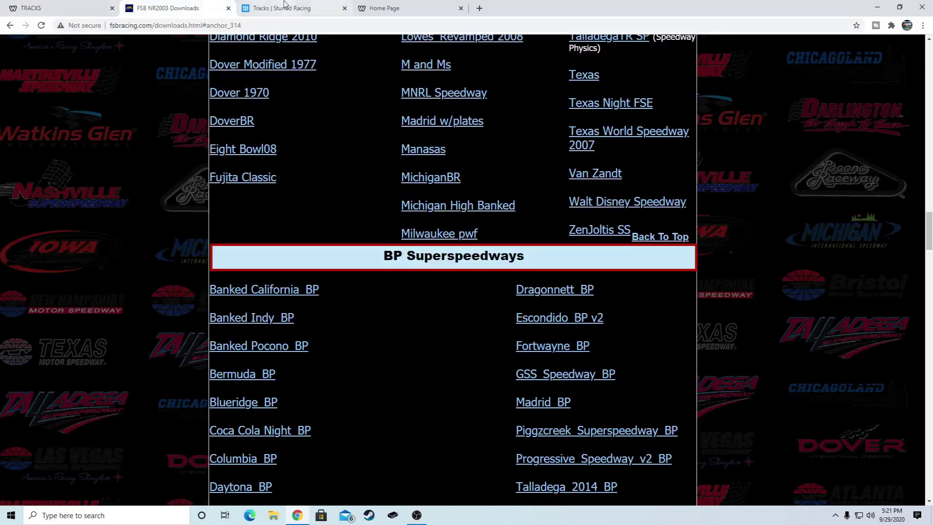
pyautogui.click(282, 8)
pyautogui.click(400, 6)
pyautogui.click(66, 7)
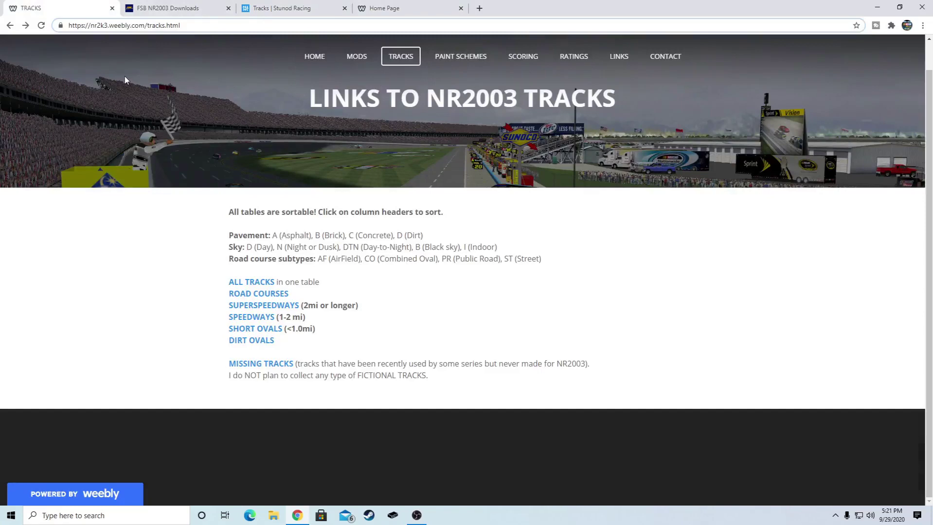
pyautogui.moveTo(285, 13); pyautogui.dragTo(157, 20)
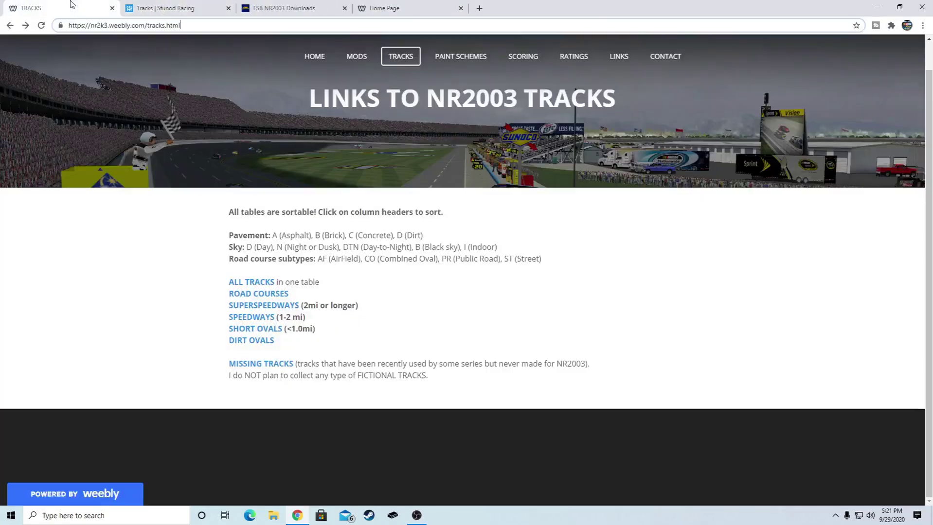
# Open the Speedways track list and bring up the Rockingham 2016 (Fictional Duo) download page in a new tab.
pyautogui.click(73, 9)
pyautogui.moveTo(382, 62)
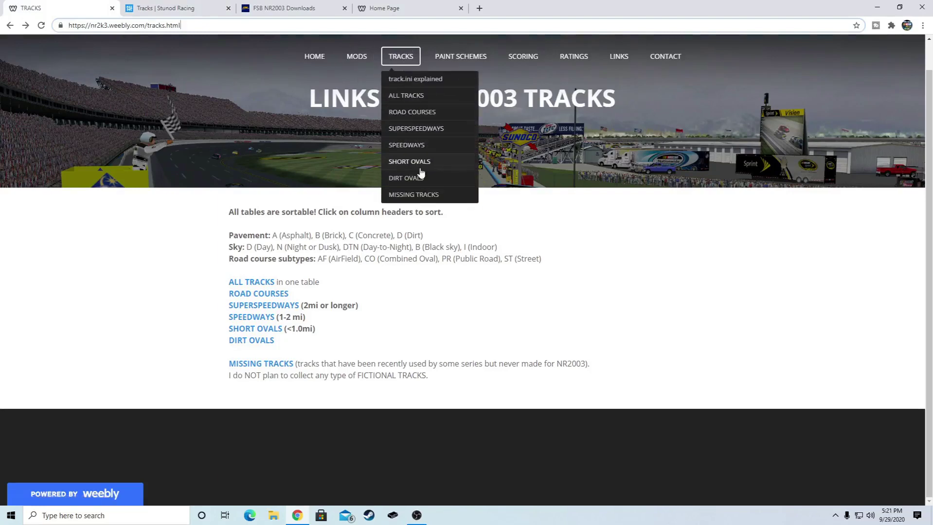
pyautogui.click(435, 153)
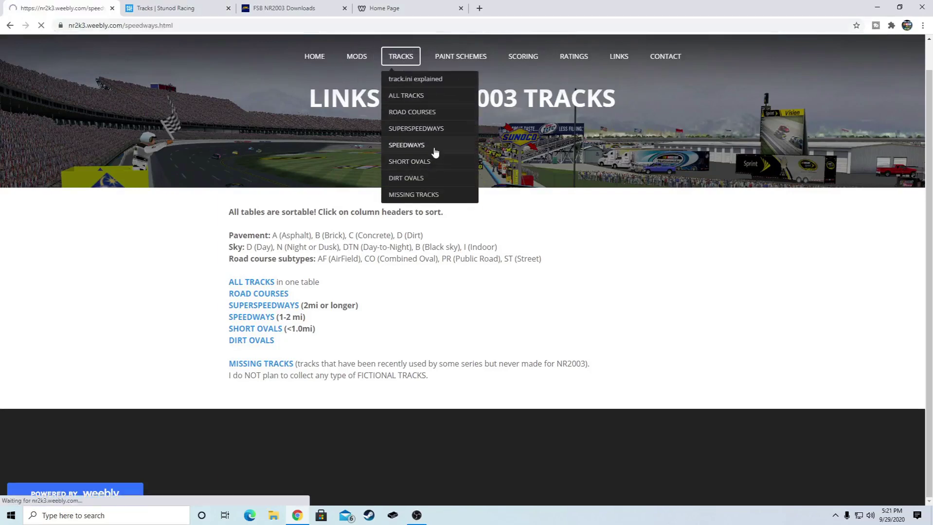
pyautogui.scroll(-20, 387, 267)
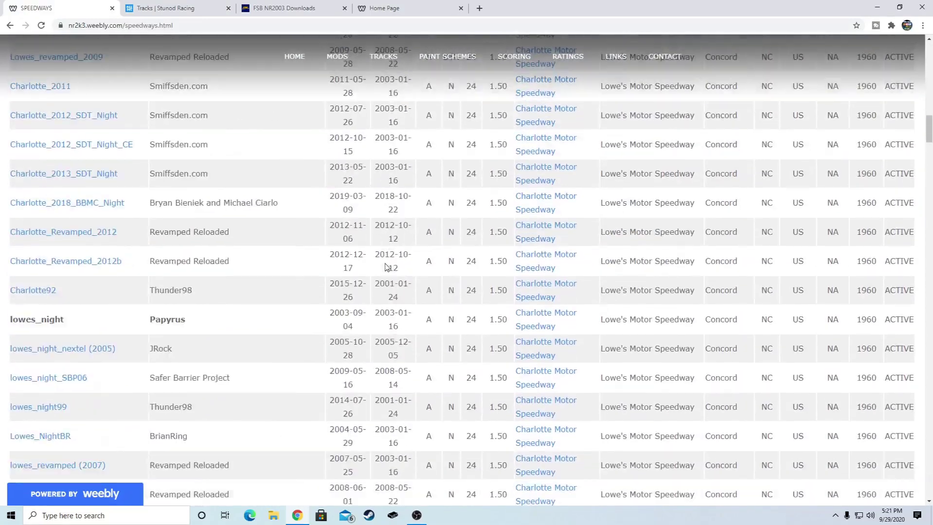
pyautogui.scroll(-4, 387, 267)
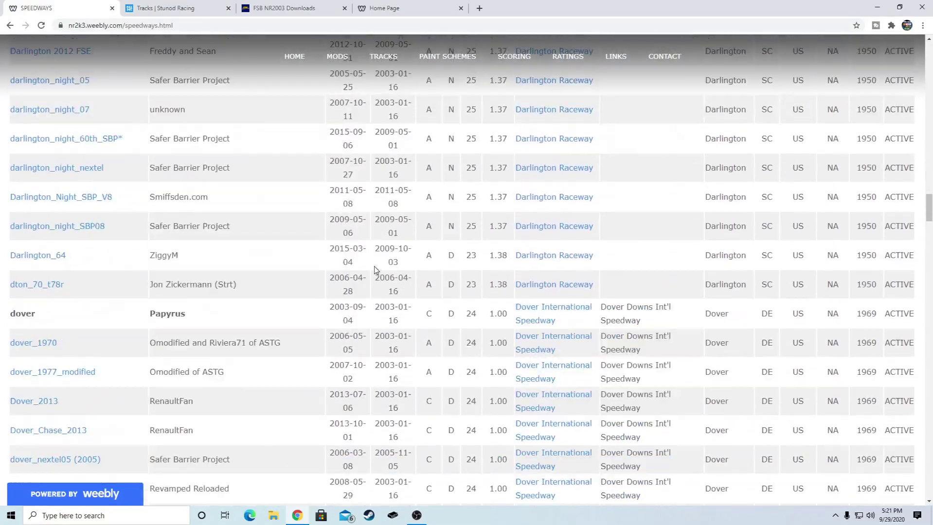
pyautogui.scroll(-20, 266, 216)
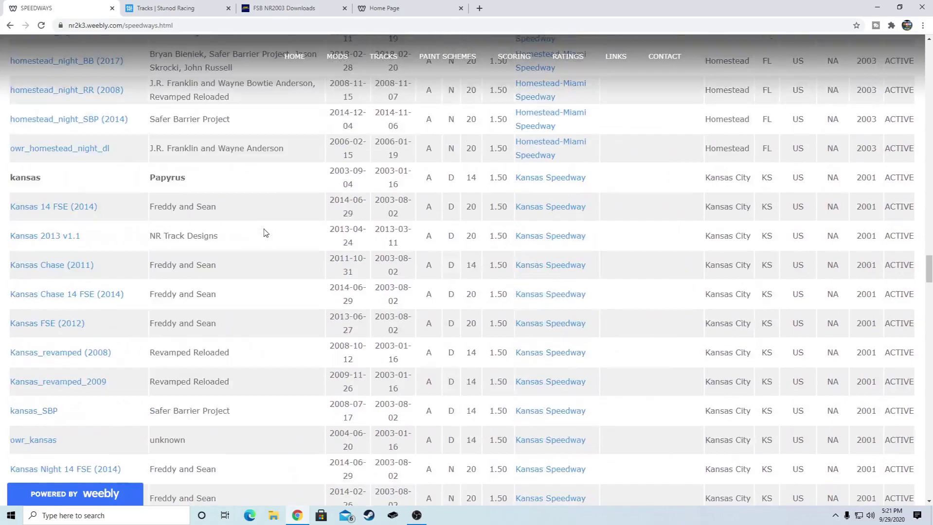
pyautogui.scroll(-16, 264, 229)
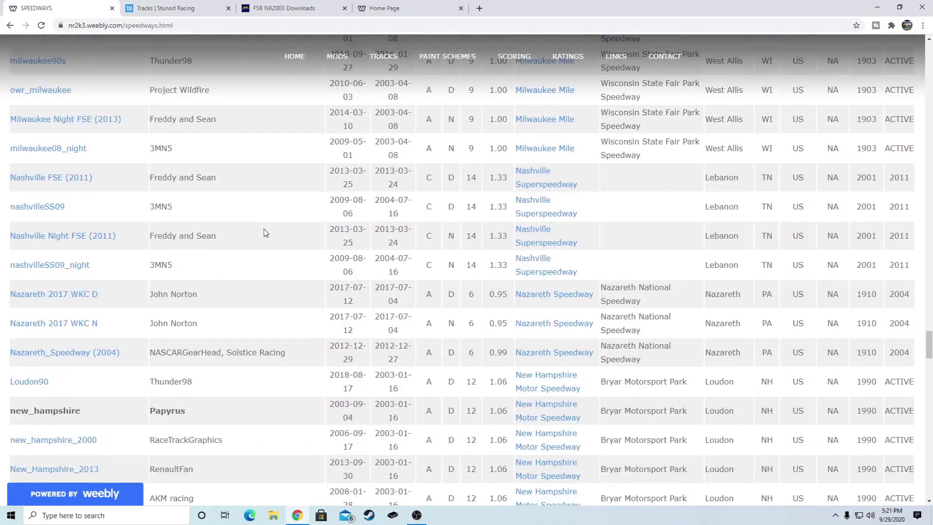
pyautogui.scroll(-20, 265, 232)
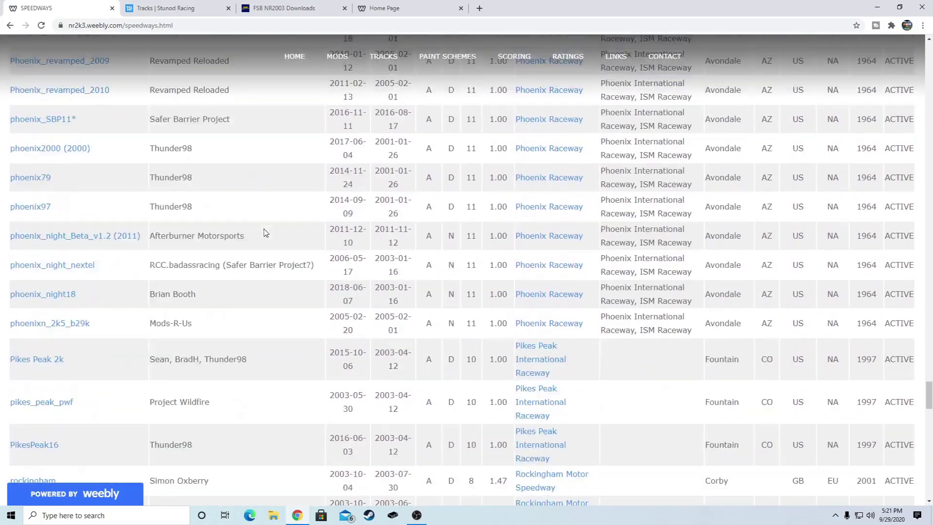
pyautogui.scroll(3, 263, 240)
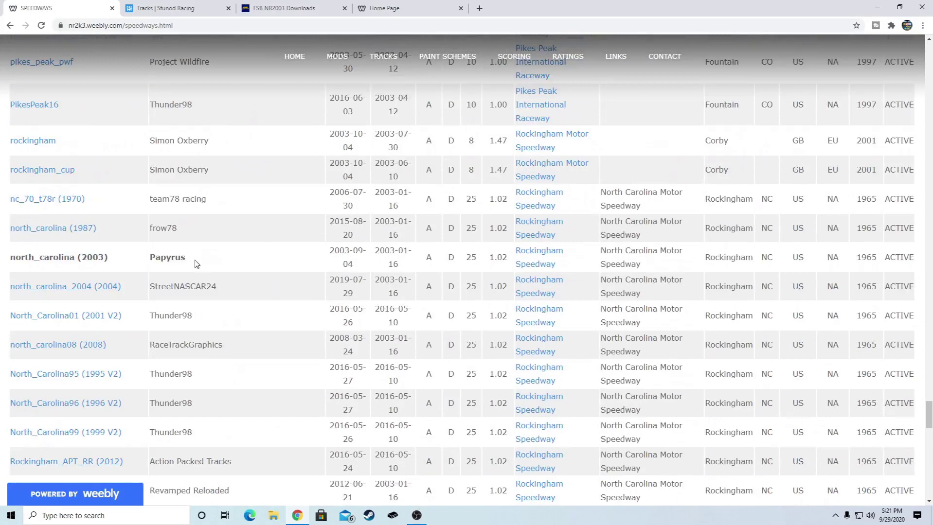
pyautogui.scroll(-6, 219, 290)
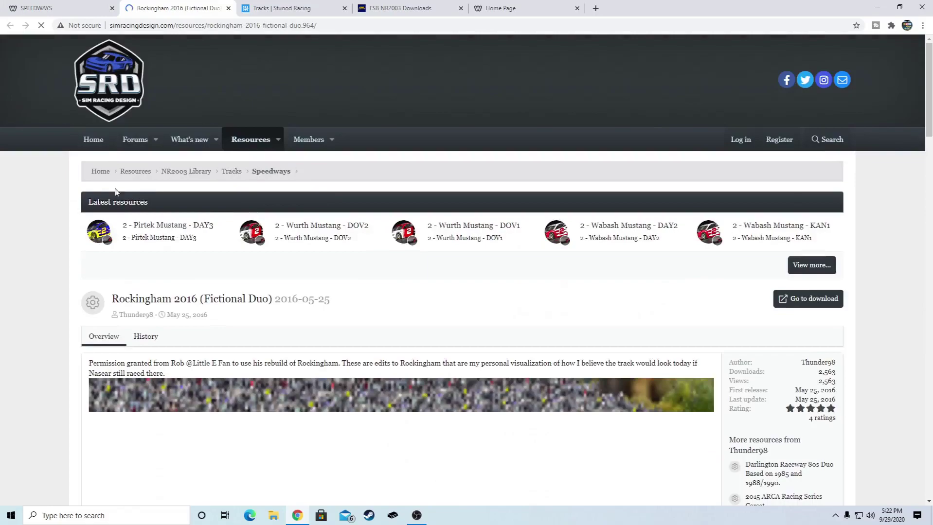
# Review the Rockingham 2016 (Fictional Duo) page, download Rock16Duo.rar from MediaFire and dismiss the pop-up advert.
pyautogui.scroll(-3, 371, 277)
pyautogui.scroll(-18, 370, 276)
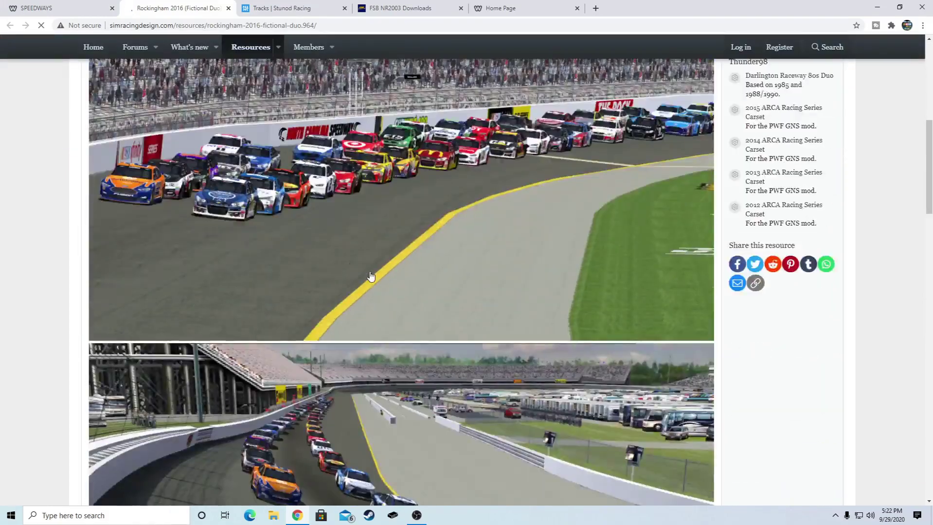
pyautogui.scroll(-8, 370, 276)
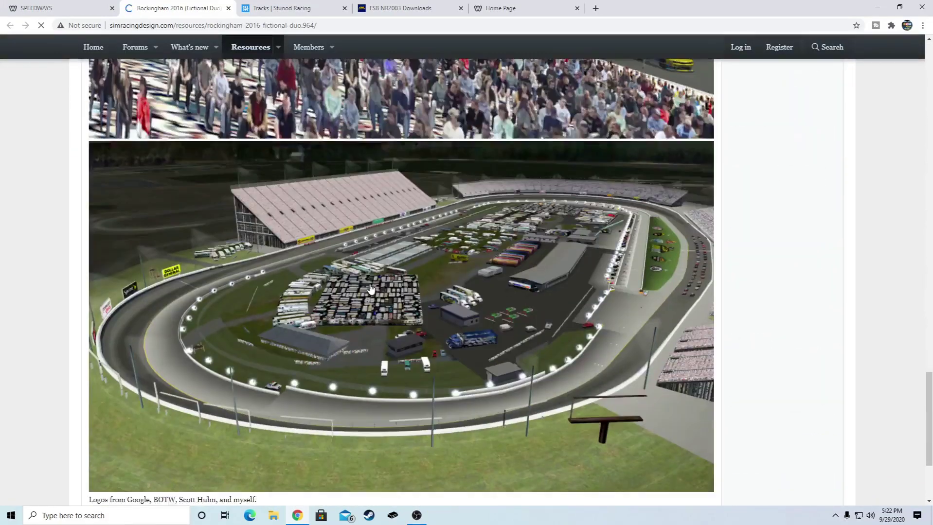
pyautogui.scroll(13, 391, 372)
pyautogui.scroll(18, 392, 372)
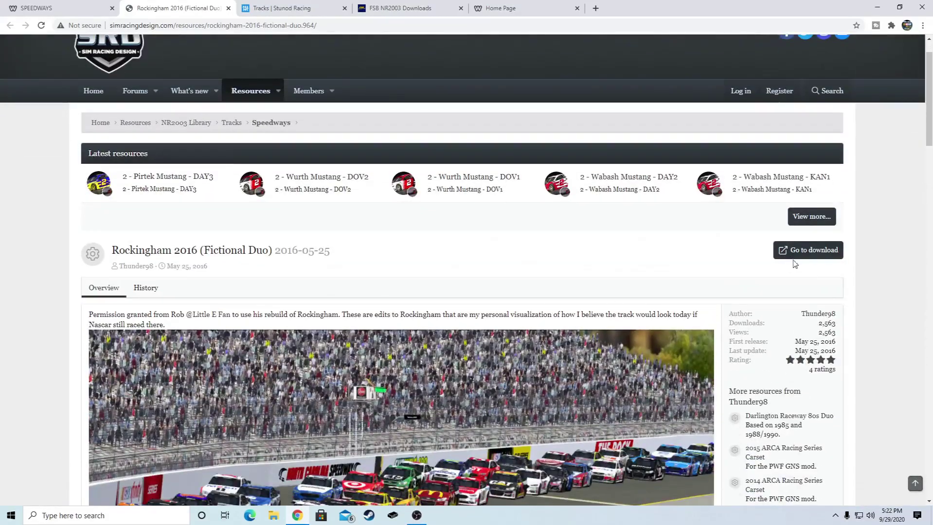
pyautogui.click(794, 255)
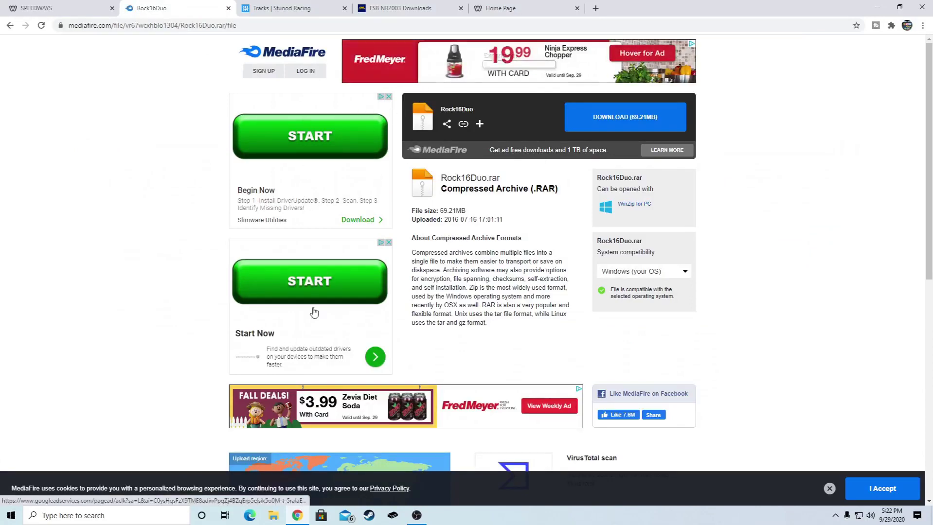
pyautogui.click(636, 122)
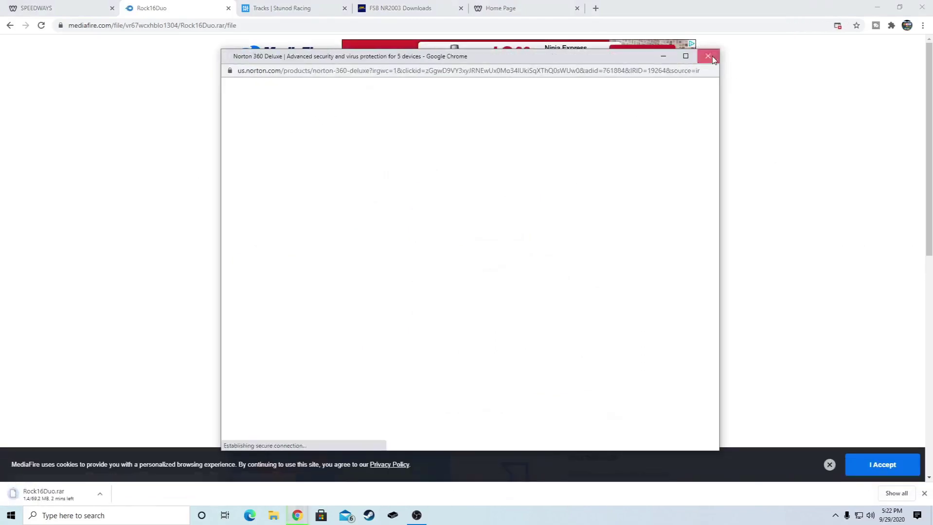
pyautogui.click(708, 56)
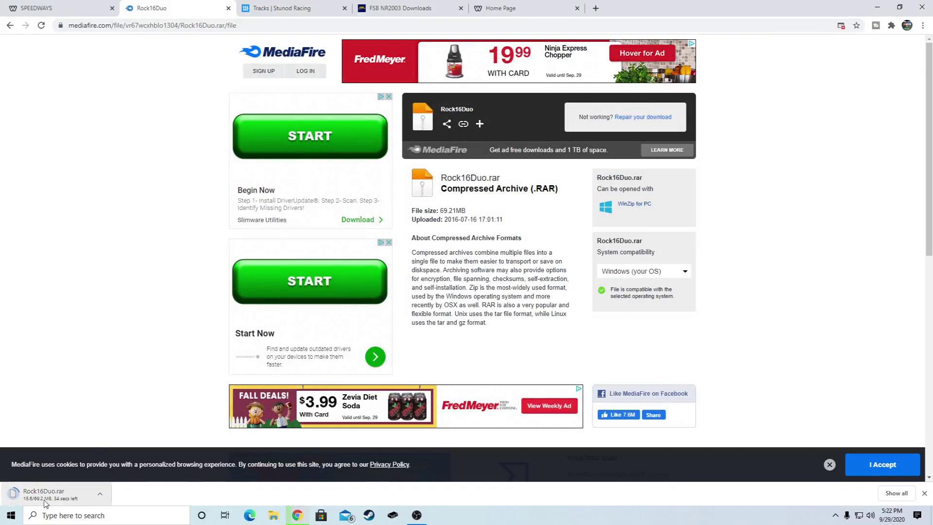
pyautogui.click(73, 516)
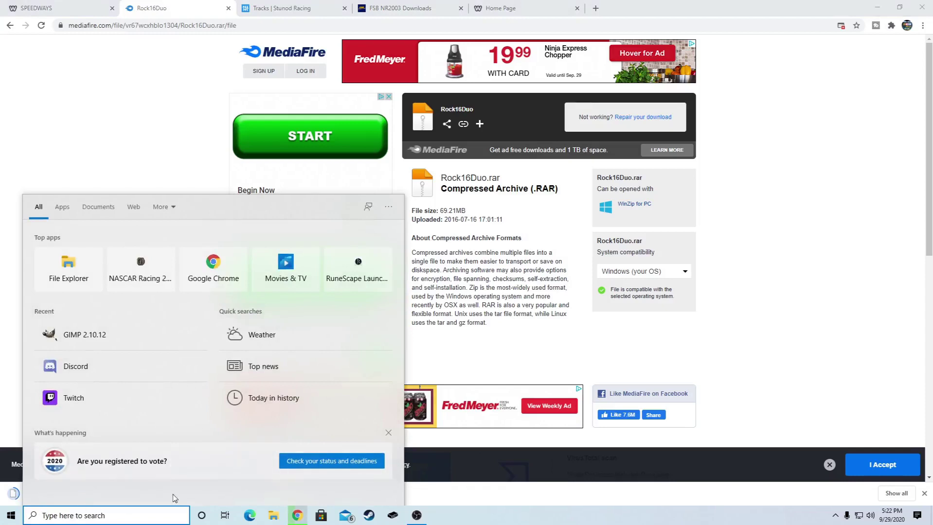
pyautogui.click(647, 514)
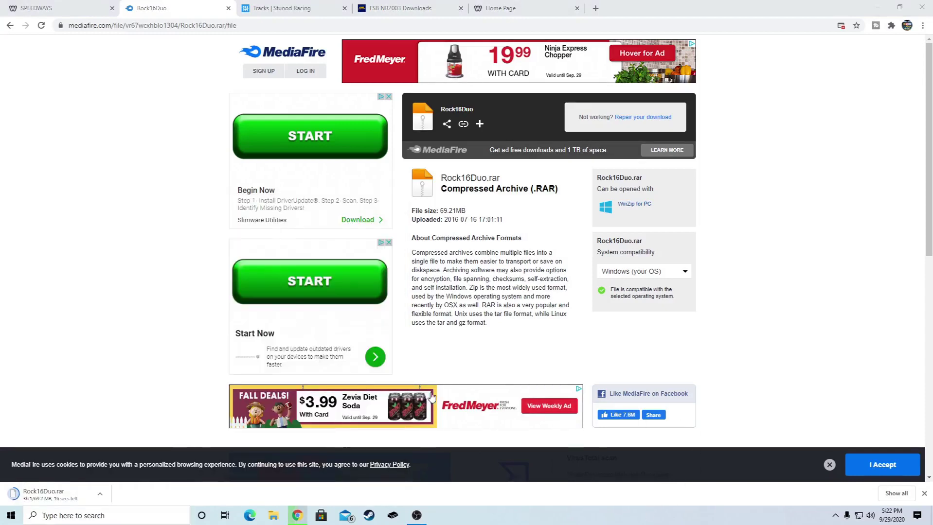
# Search the web for "7zip" in a new tab and open the official 7-Zip site.
pyautogui.click(596, 8)
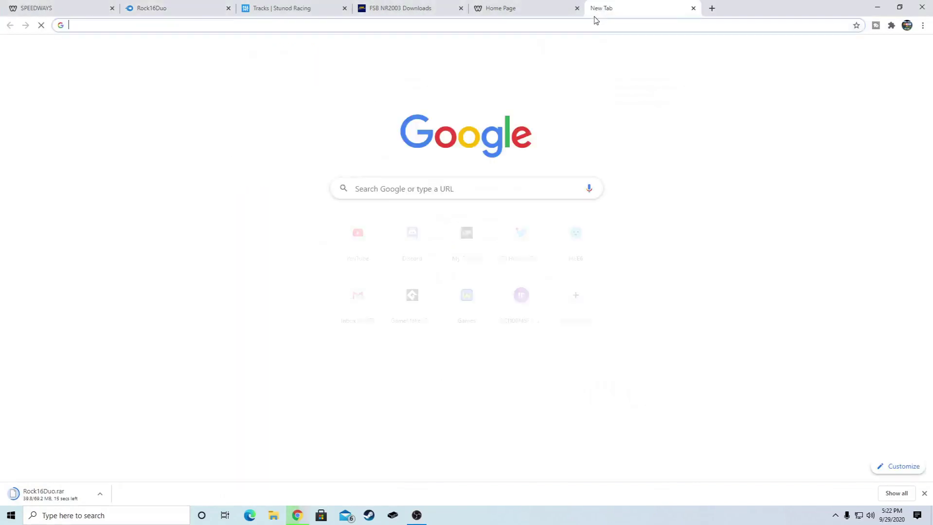
pyautogui.click(586, 23)
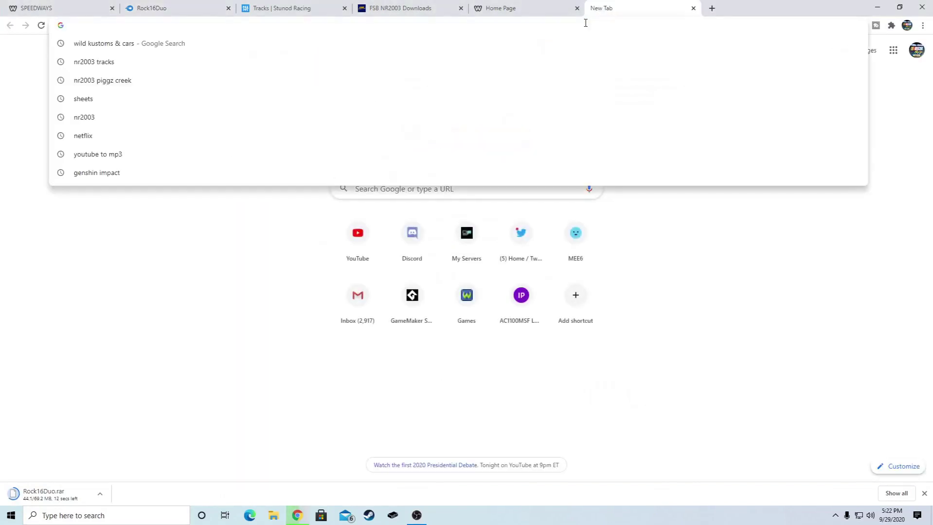
pyautogui.write('7zip')
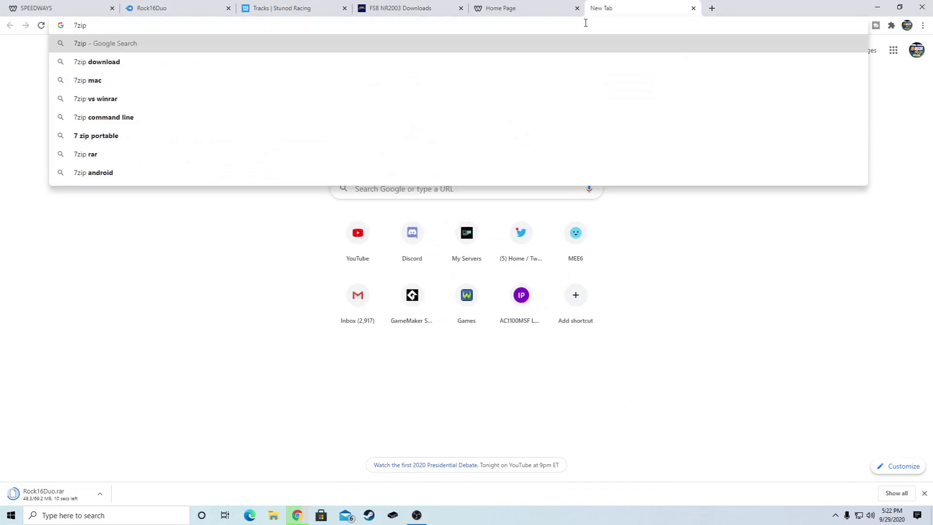
pyautogui.press('Return')
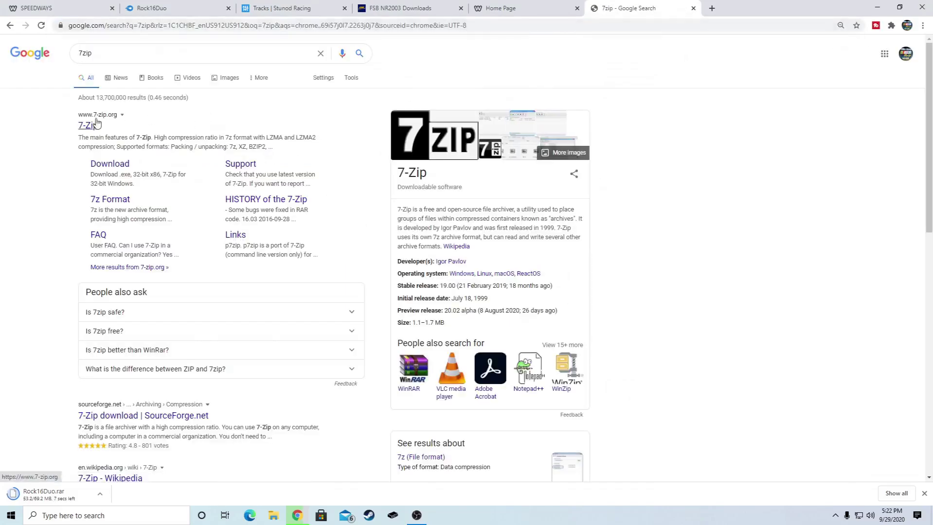
pyautogui.click(96, 124)
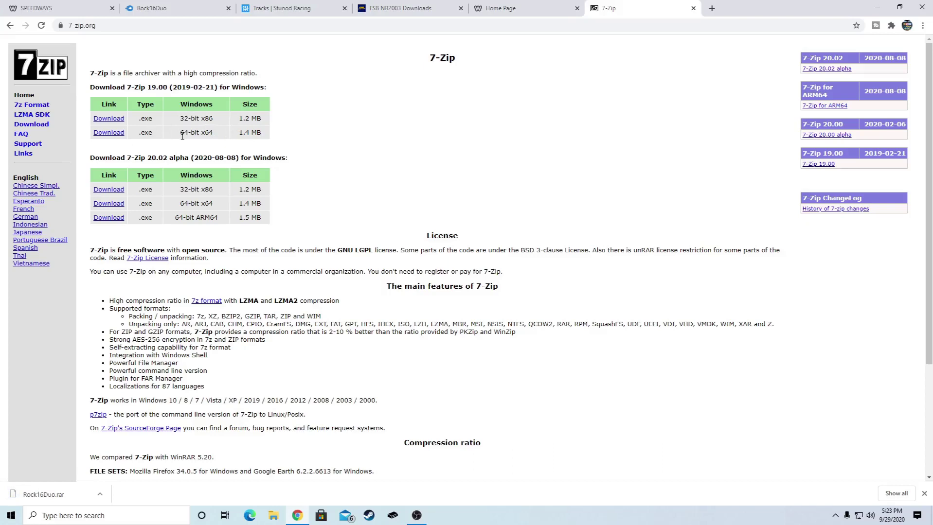
# Close the 7-Zip and Rock16Duo MediaFire tabs to return to the Stunod Racing tracks page.
pyautogui.click(693, 9)
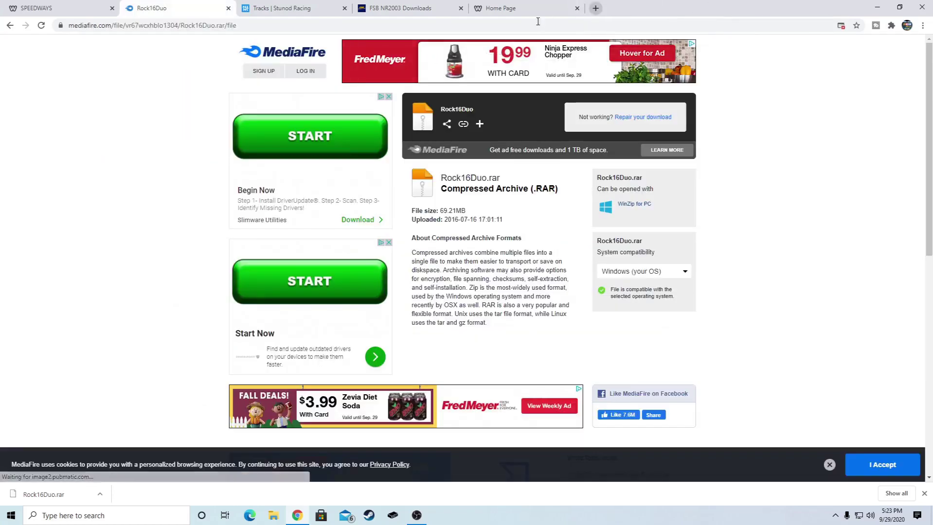
pyautogui.click(228, 9)
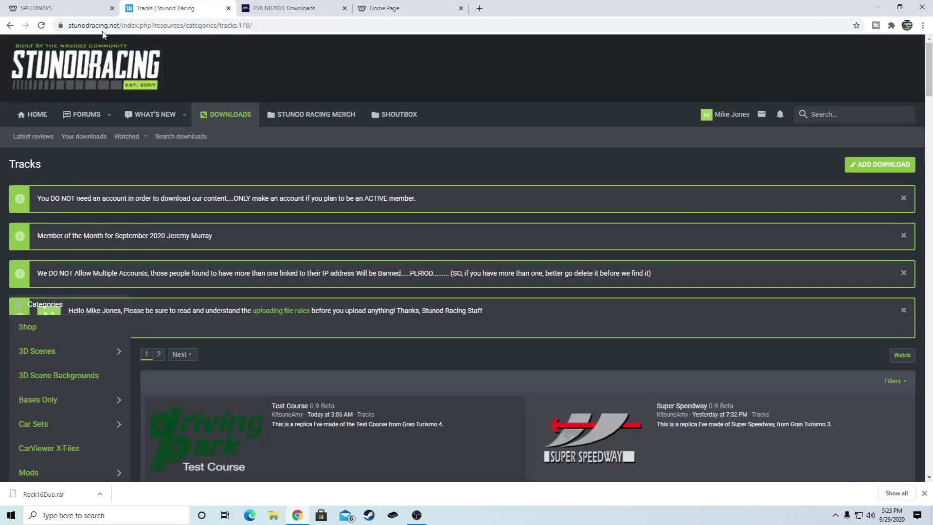
pyautogui.click(30, 6)
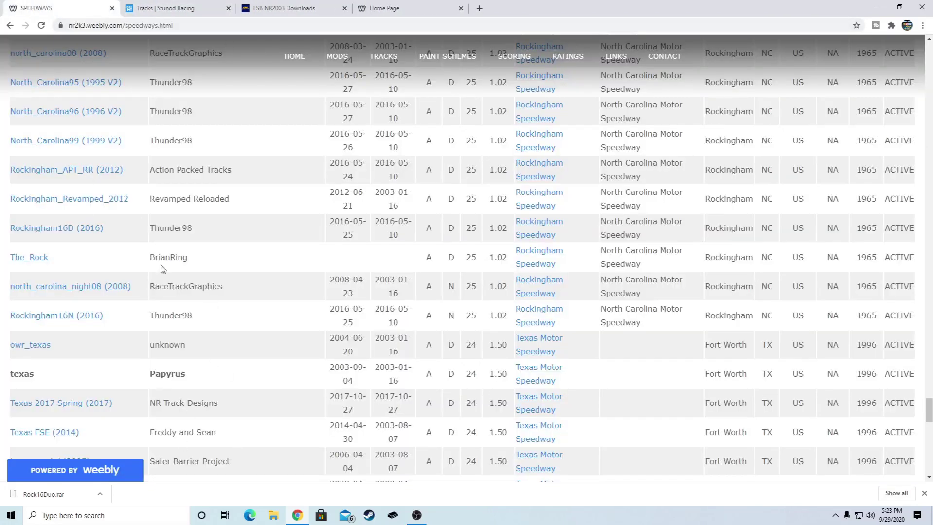
pyautogui.click(97, 26)
pyautogui.click(152, 10)
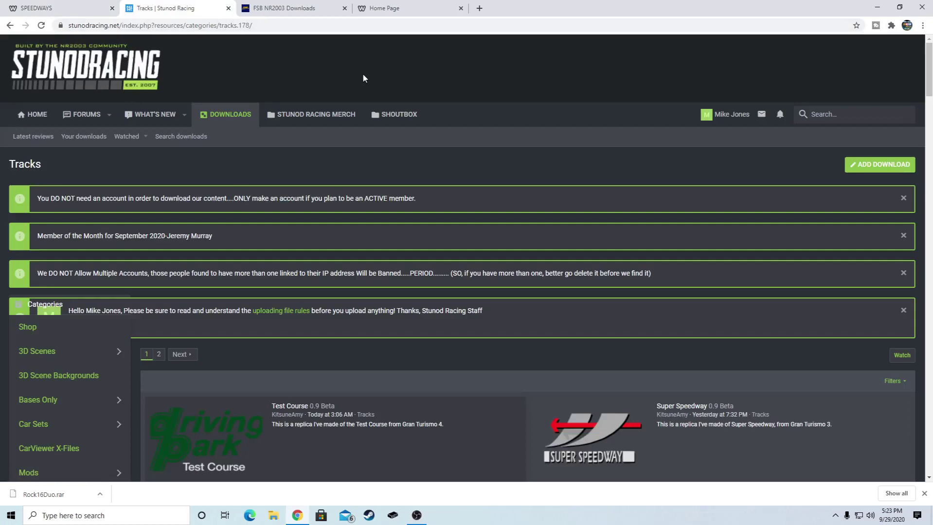
# Look through the Stunod Racing download categories, including the subcategories of 3D Scenes, Bases Only and Car Sets.
pyautogui.scroll(-4, 514, 131)
pyautogui.scroll(4, 526, 131)
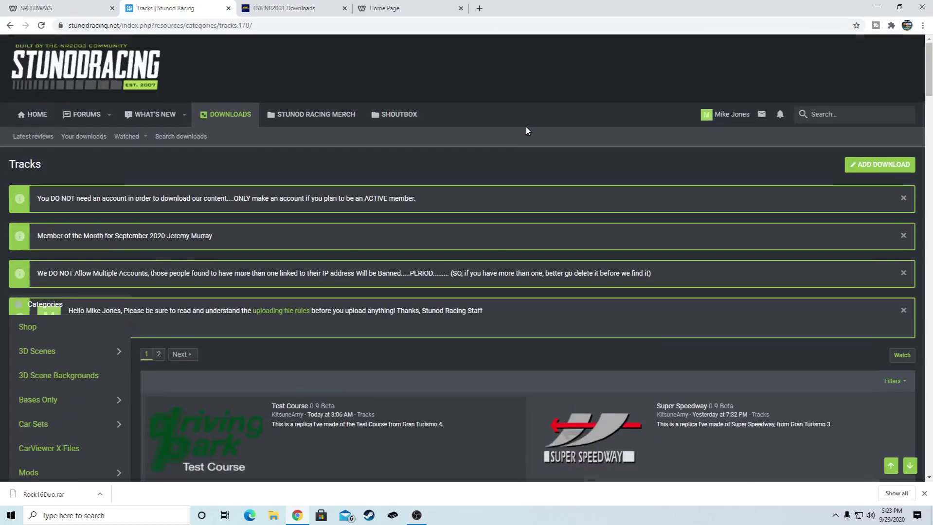
pyautogui.scroll(-6, 131, 215)
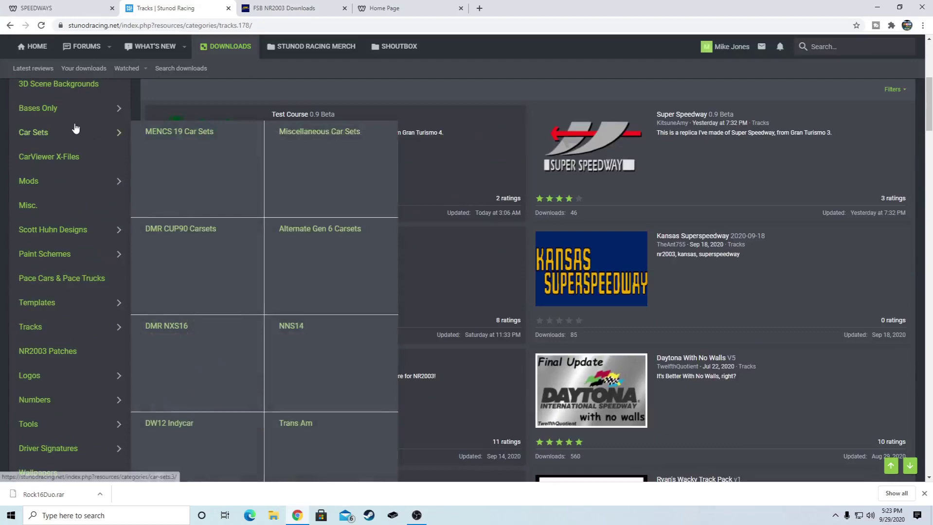
pyautogui.scroll(3, 95, 178)
pyautogui.scroll(-1, 49, 200)
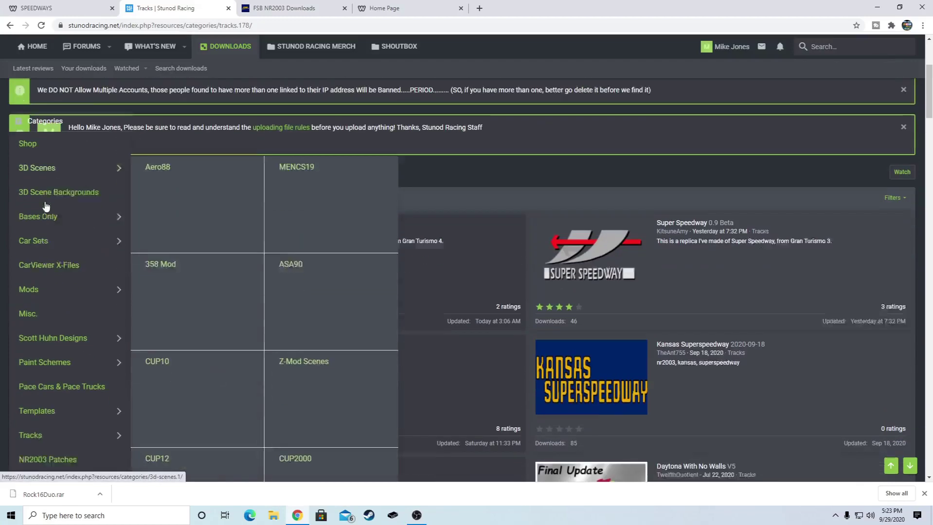
pyautogui.scroll(-1, 73, 204)
pyautogui.moveTo(73, 159)
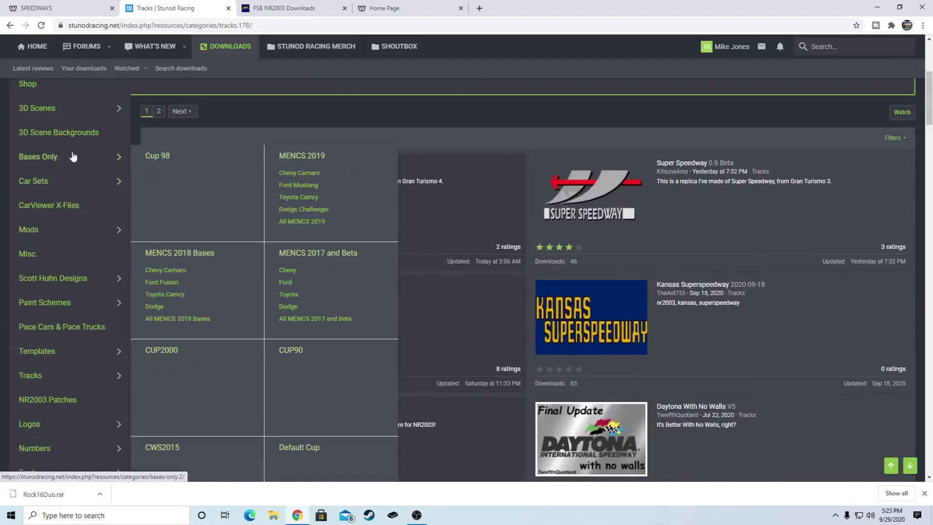
pyautogui.scroll(-1, 77, 161)
pyautogui.moveTo(51, 138)
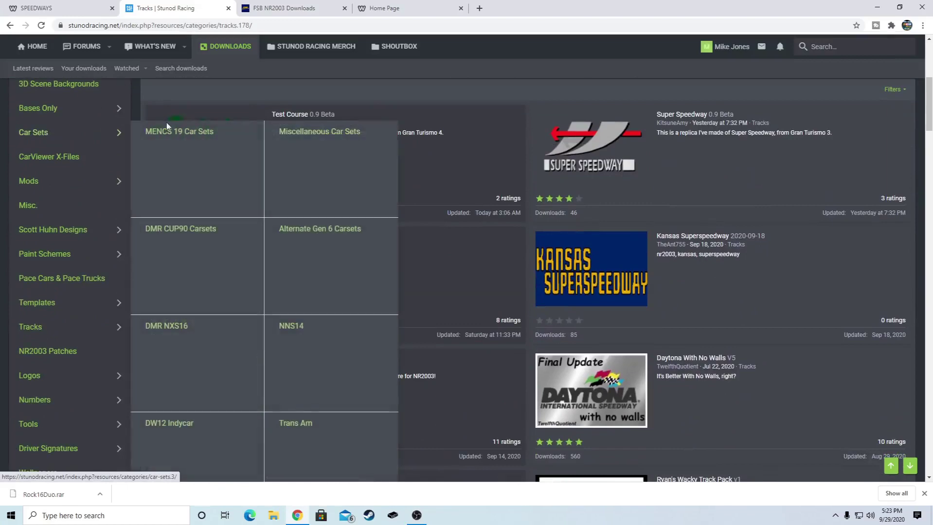
pyautogui.scroll(-1, 53, 144)
pyautogui.moveTo(65, 286)
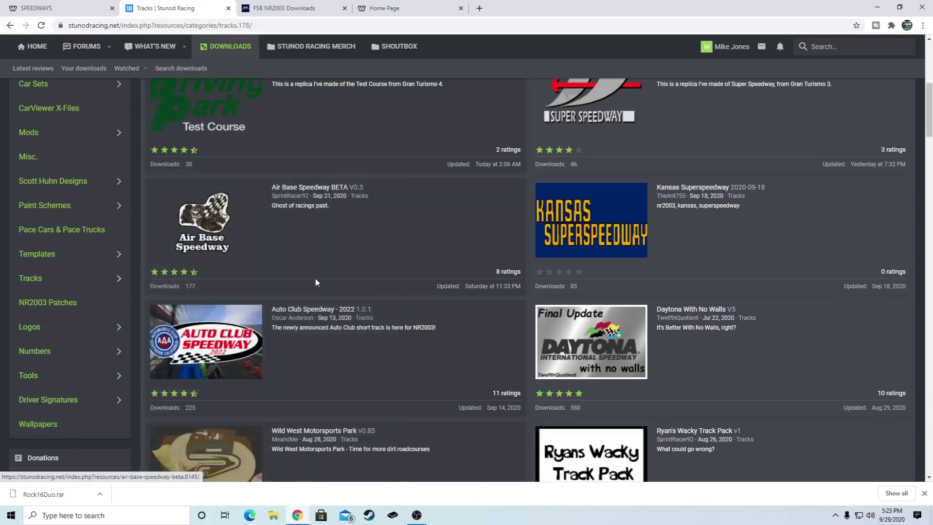
# Find Daytona With No Walls V5 in the Stunod Racing track listing and download its zip file from the track's page.
pyautogui.scroll(7, 457, 313)
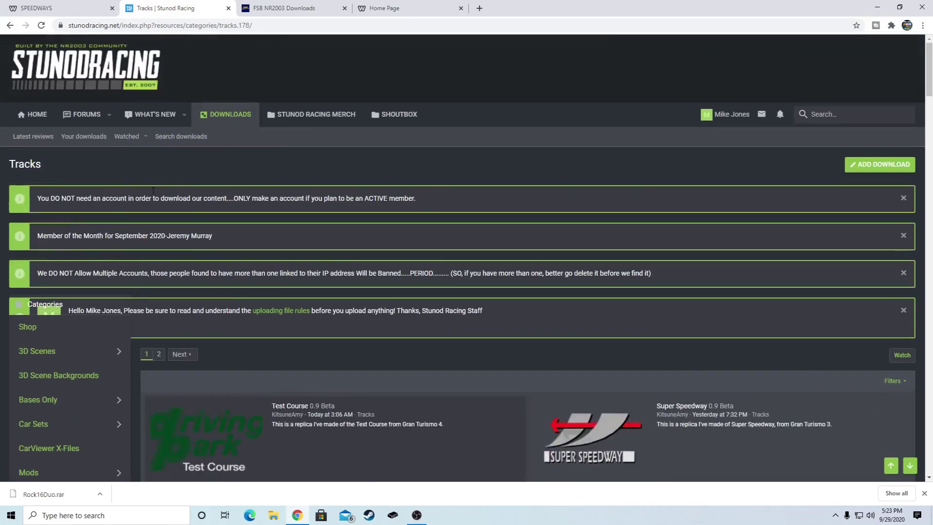
pyautogui.scroll(-10, 466, 199)
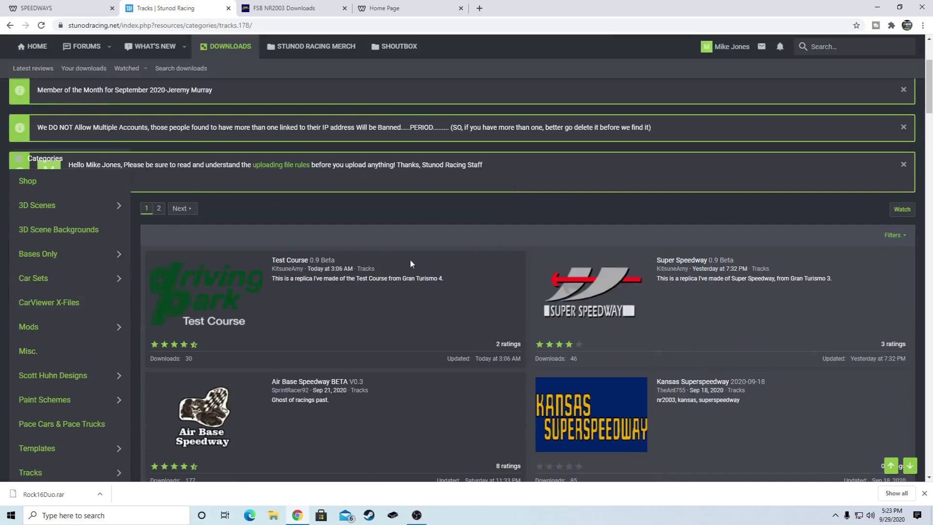
pyautogui.scroll(-4, 435, 232)
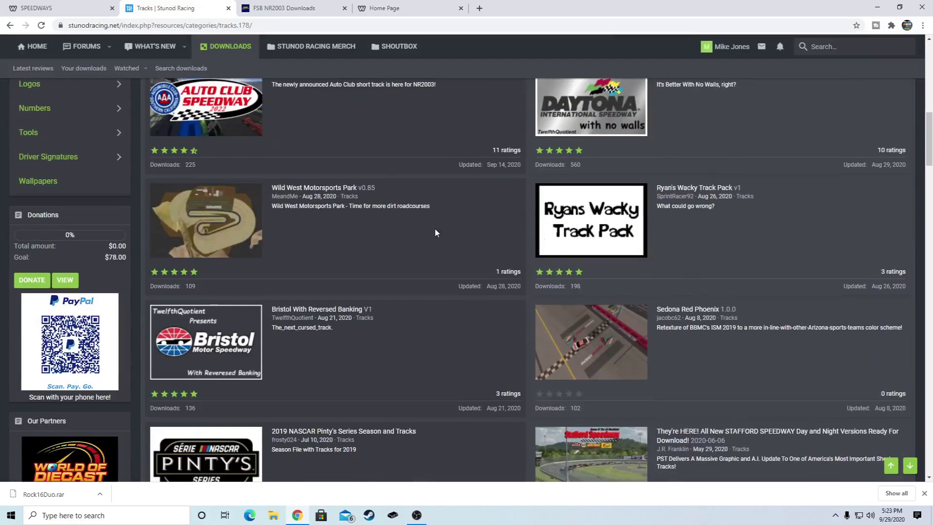
pyautogui.scroll(-7, 435, 233)
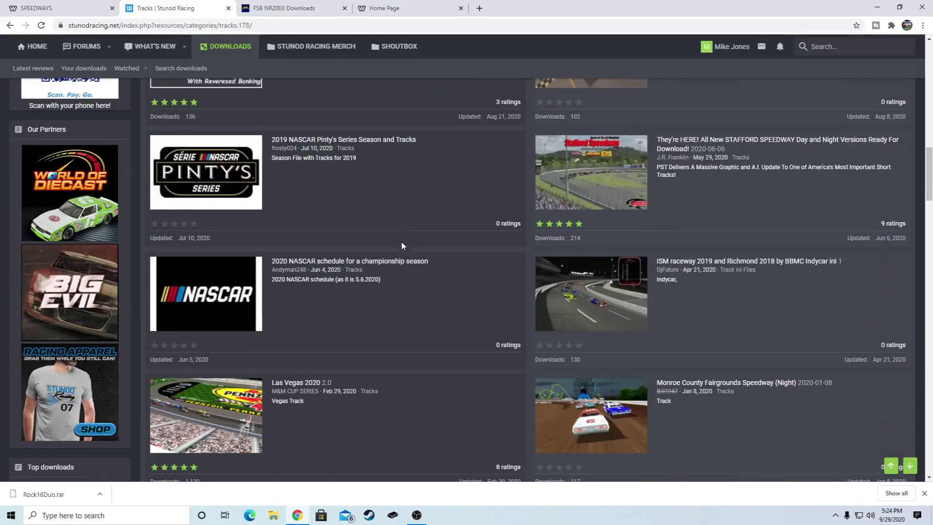
pyautogui.scroll(-5, 351, 277)
pyautogui.scroll(12, 351, 277)
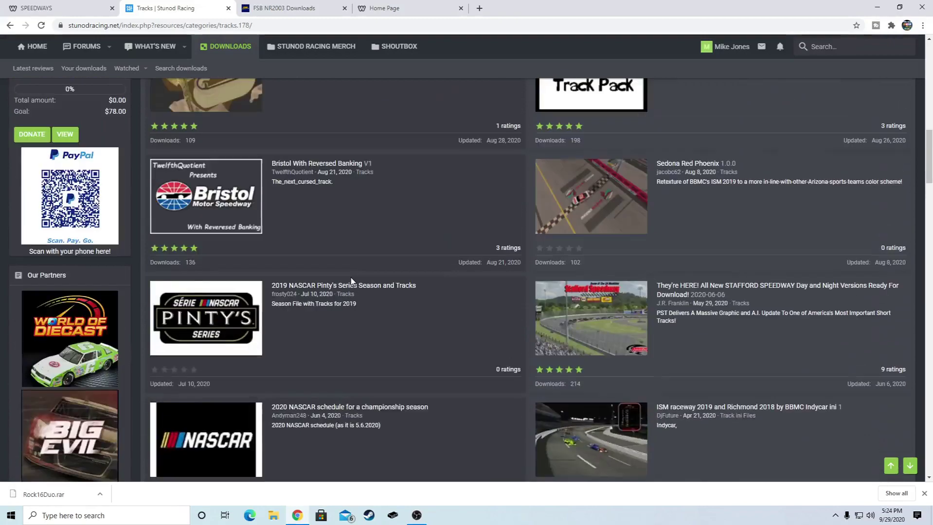
pyautogui.scroll(3, 350, 277)
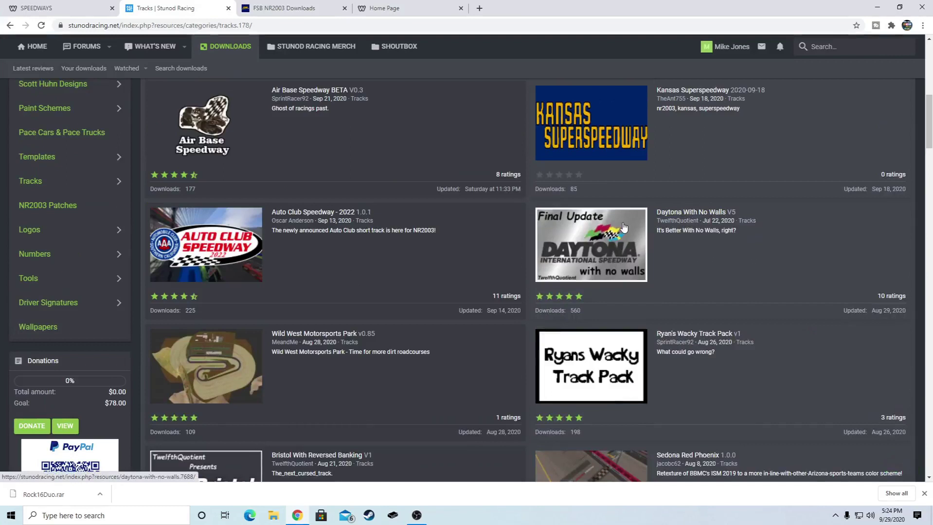
pyautogui.click(691, 214)
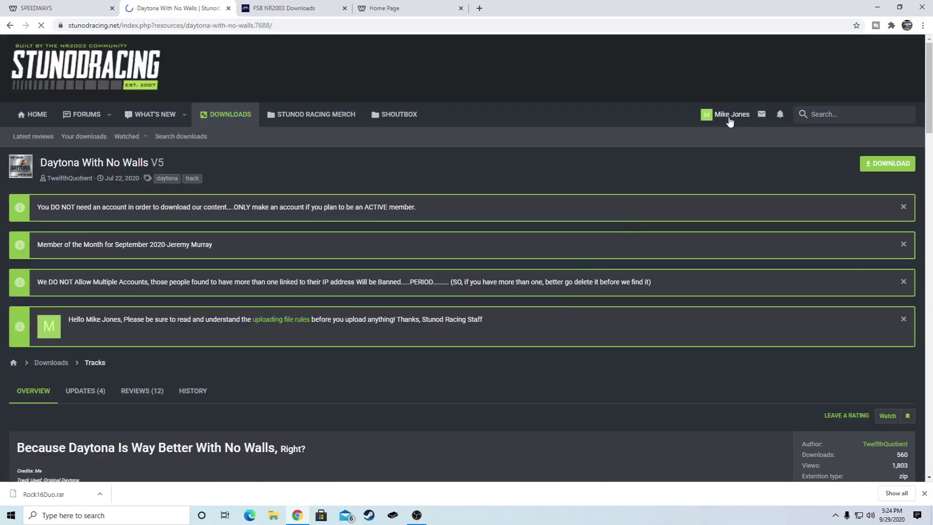
pyautogui.click(900, 169)
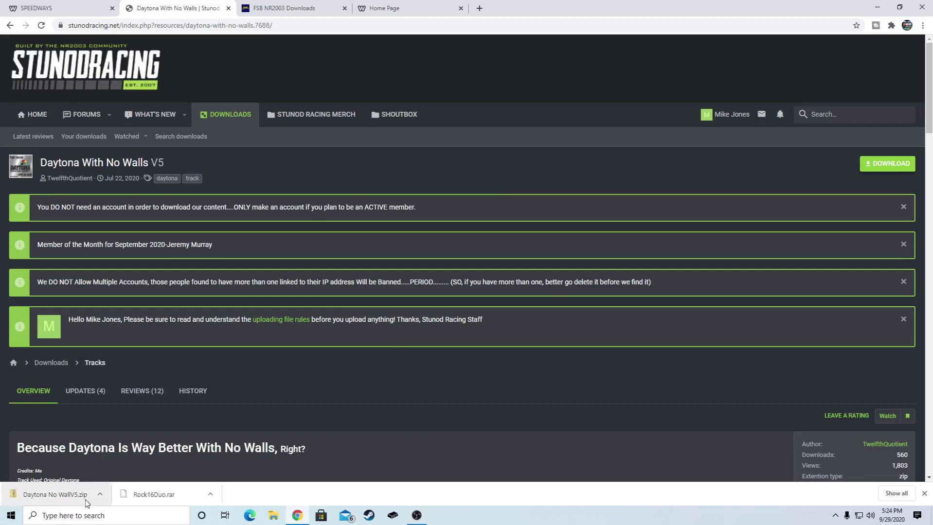
pyautogui.click(87, 515)
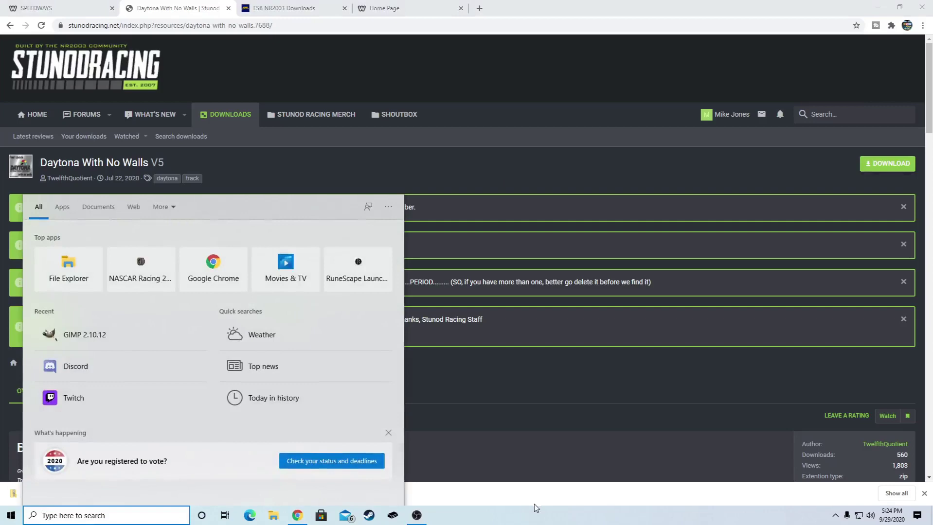
pyautogui.click(176, 4)
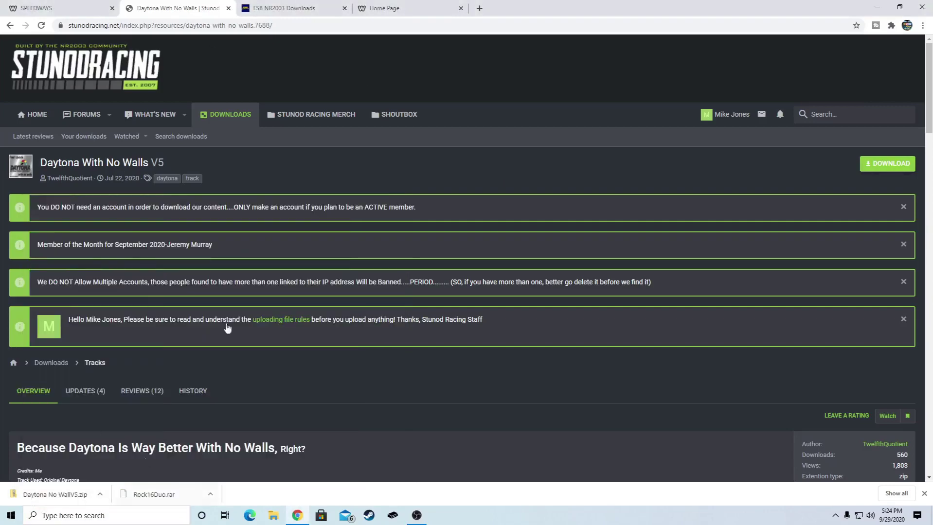
# Switch to the FSB Racing site, open its league home page and look over the current series.
pyautogui.click(303, 5)
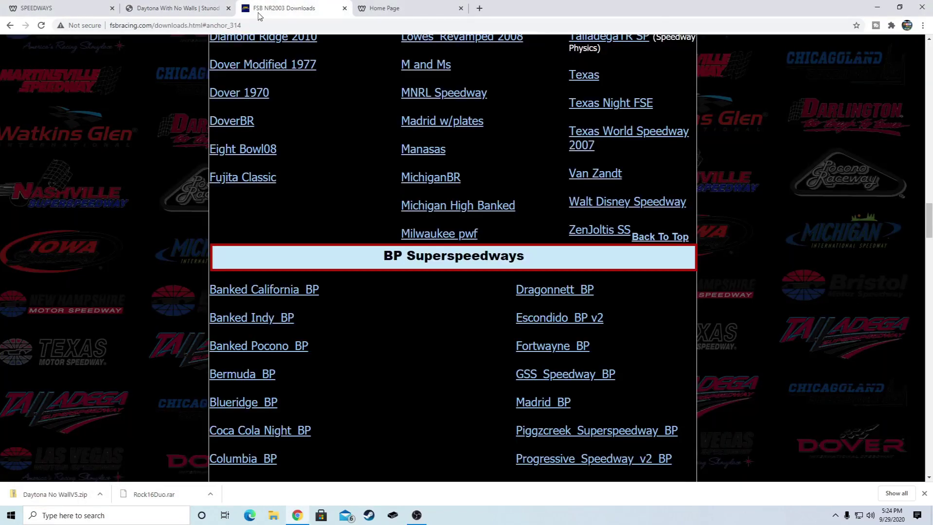
pyautogui.scroll(20, 454, 217)
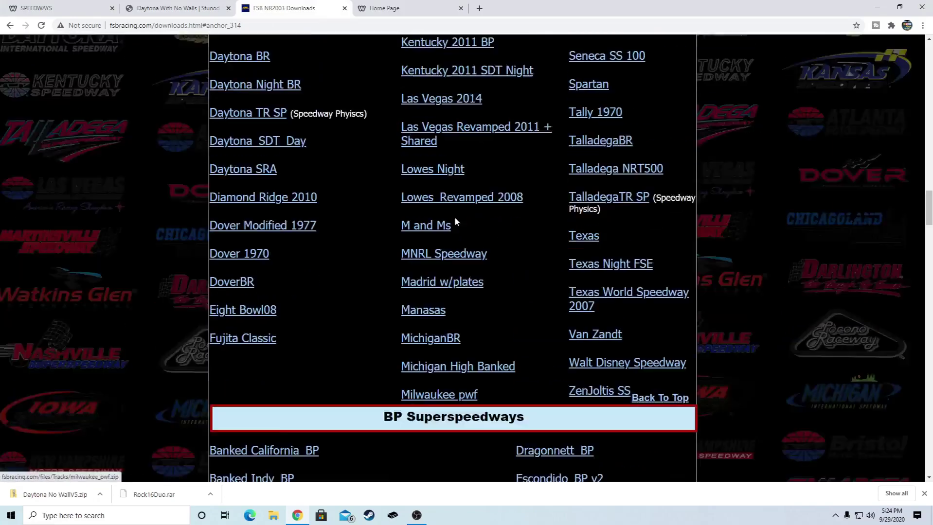
pyautogui.scroll(10, 409, 217)
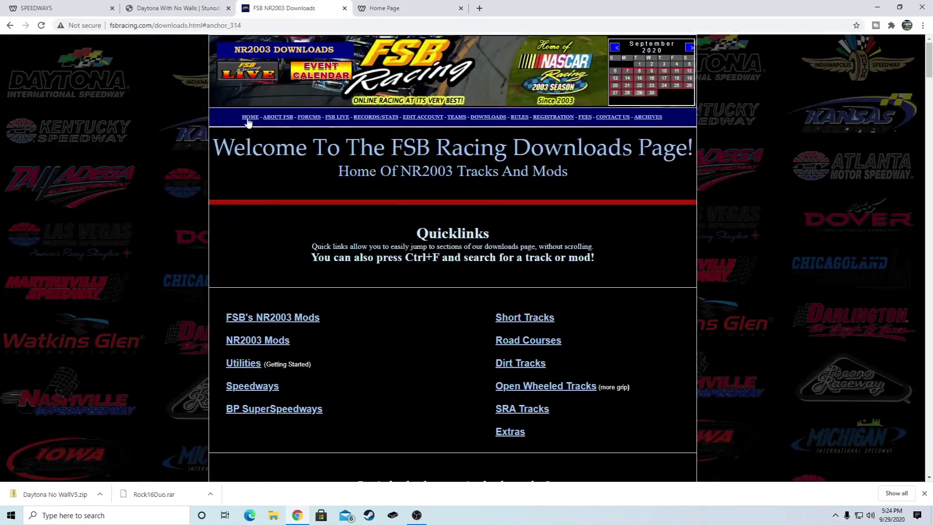
pyautogui.click(249, 118)
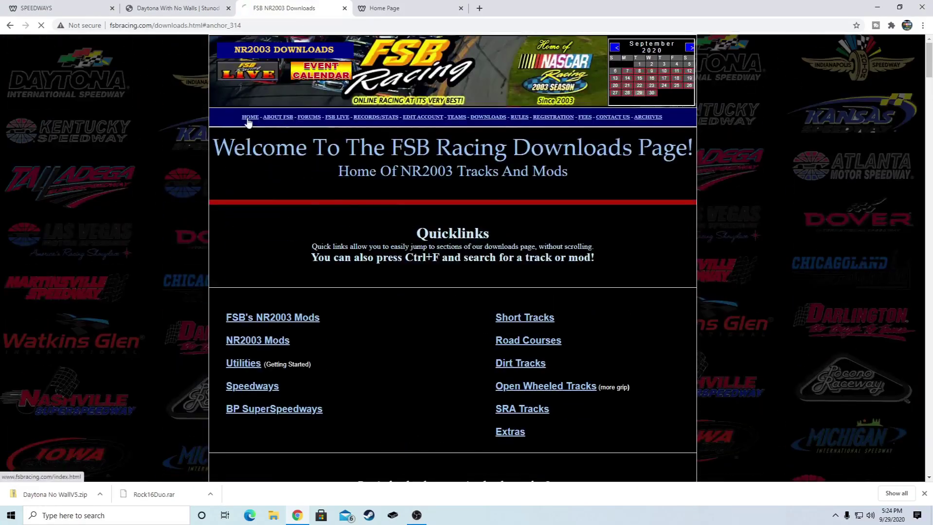
pyautogui.scroll(-20, 470, 262)
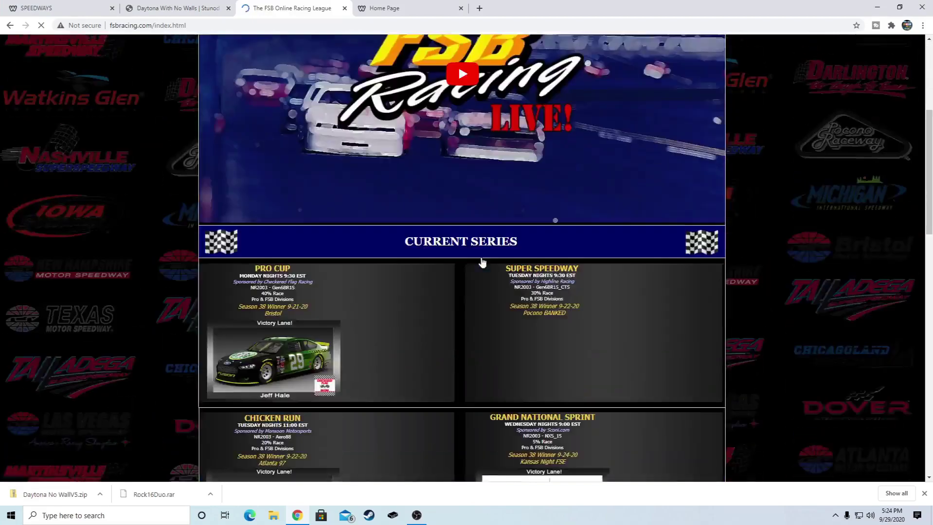
pyautogui.scroll(8, 494, 286)
pyautogui.scroll(12, 494, 287)
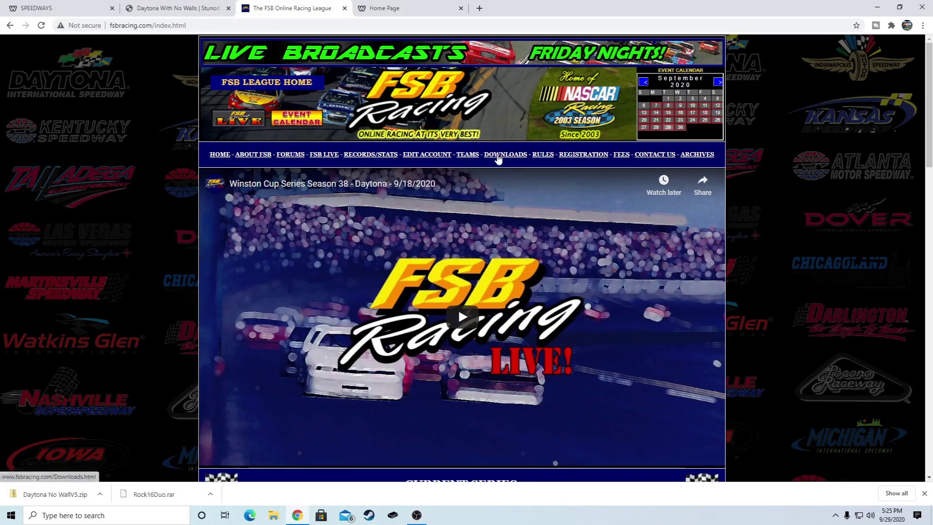
# Return to the FSB Racing downloads page and download Piggzcreek Superspeedway BP from the BP Superspeedways section.
pyautogui.click(521, 155)
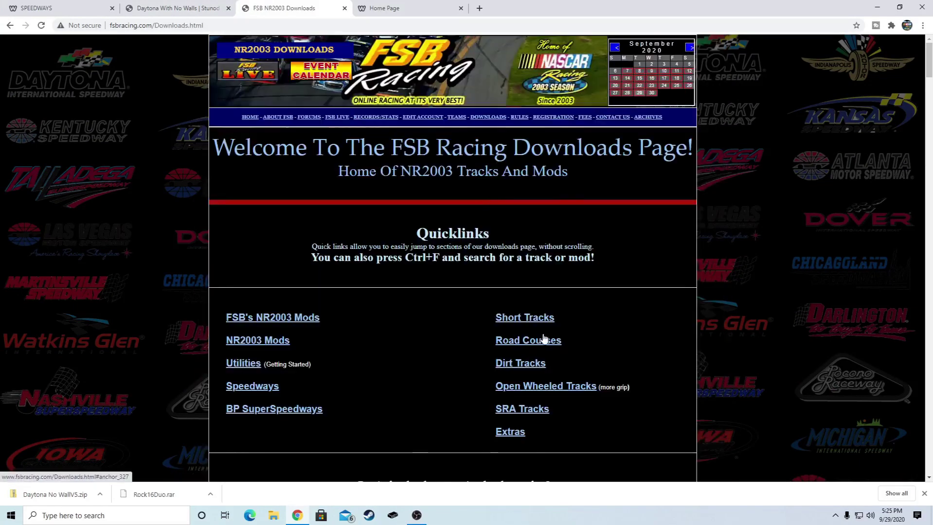
pyautogui.scroll(-4, 535, 336)
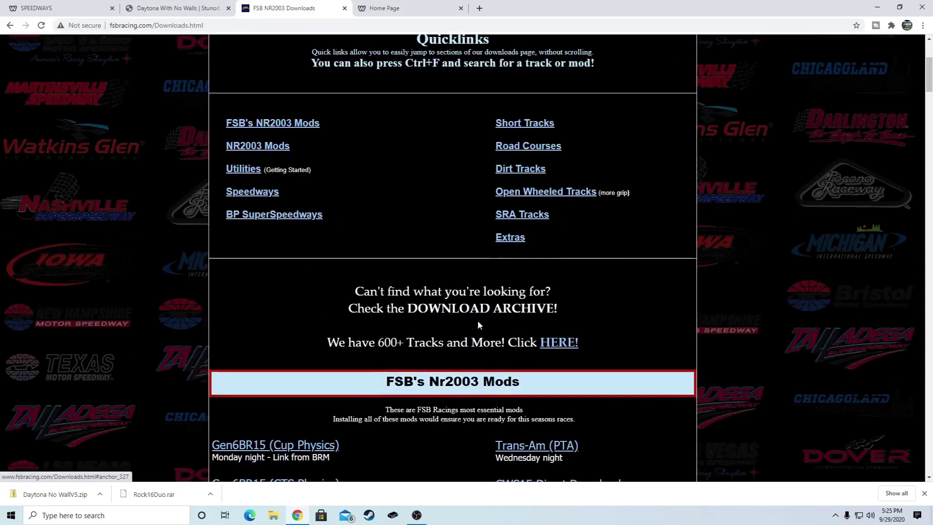
pyautogui.click(255, 215)
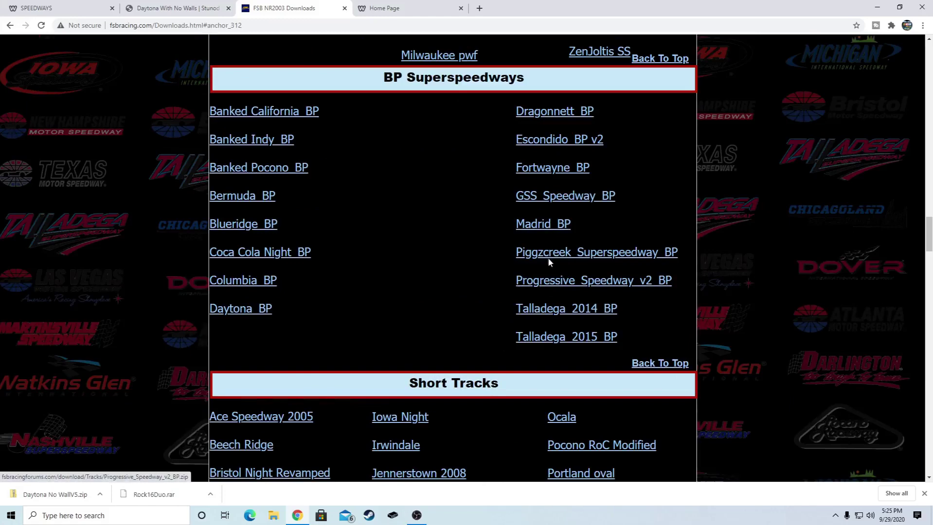
pyautogui.click(600, 253)
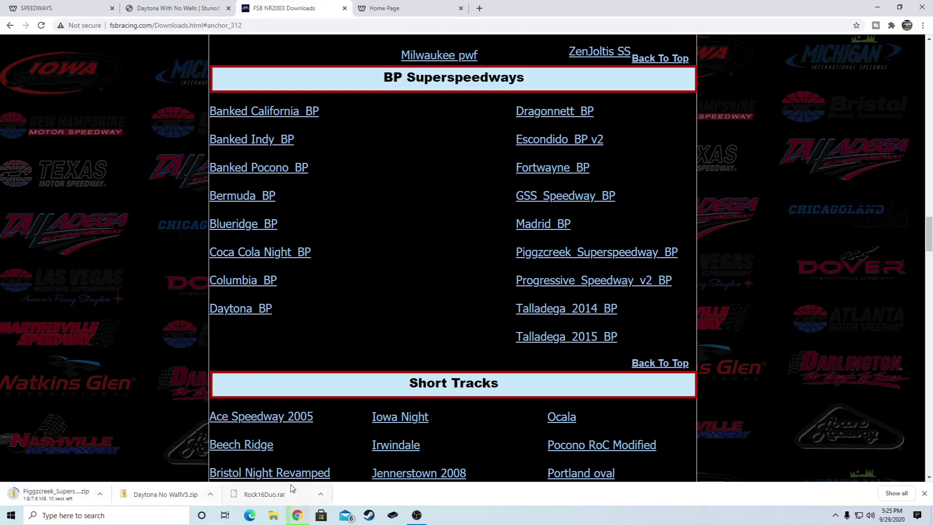
pyautogui.scroll(2, 148, 322)
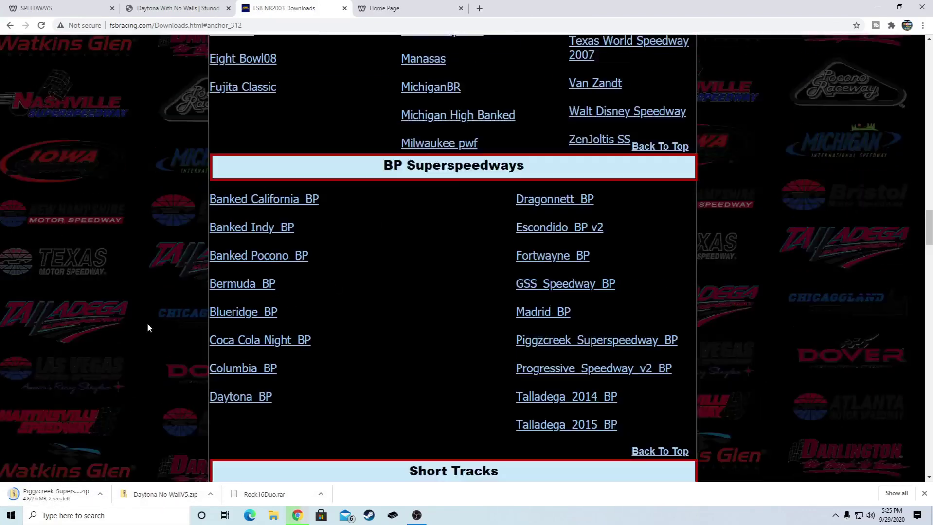
pyautogui.scroll(-3, 147, 322)
pyautogui.scroll(4, 142, 420)
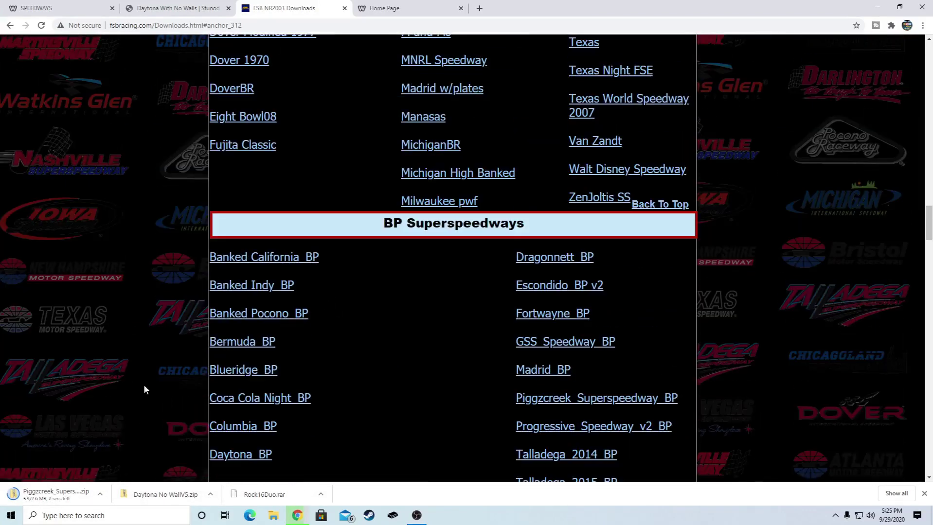
# Switch to the Wild Kustoms & Cars site and look over its Paved Tracks page.
pyautogui.click(58, 8)
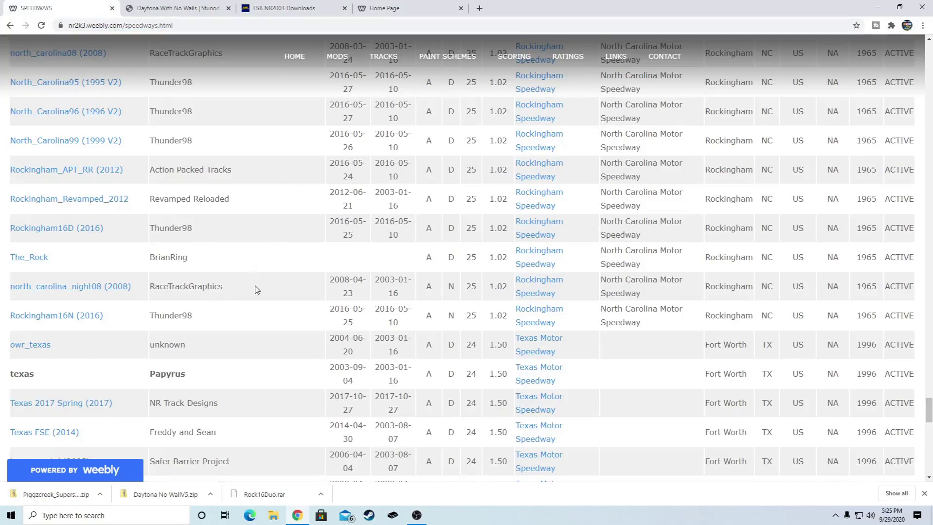
pyautogui.click(287, 8)
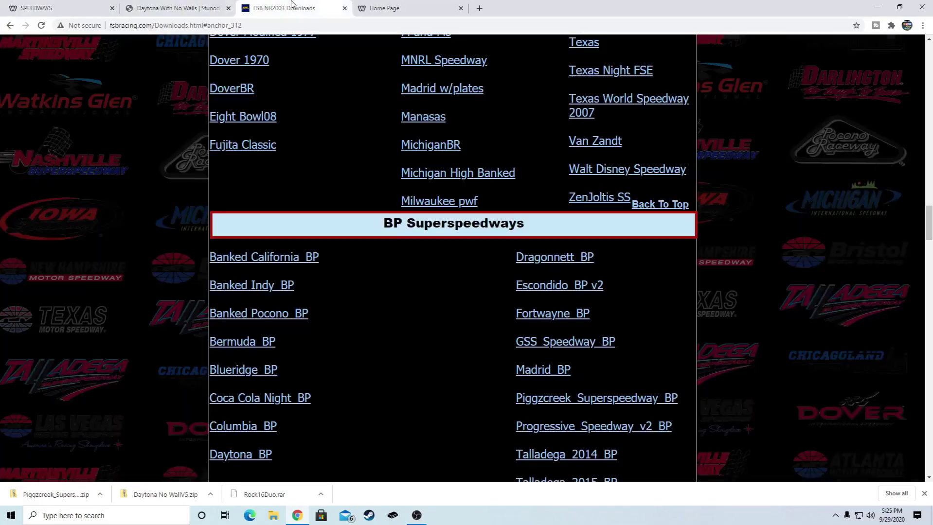
pyautogui.click(389, 4)
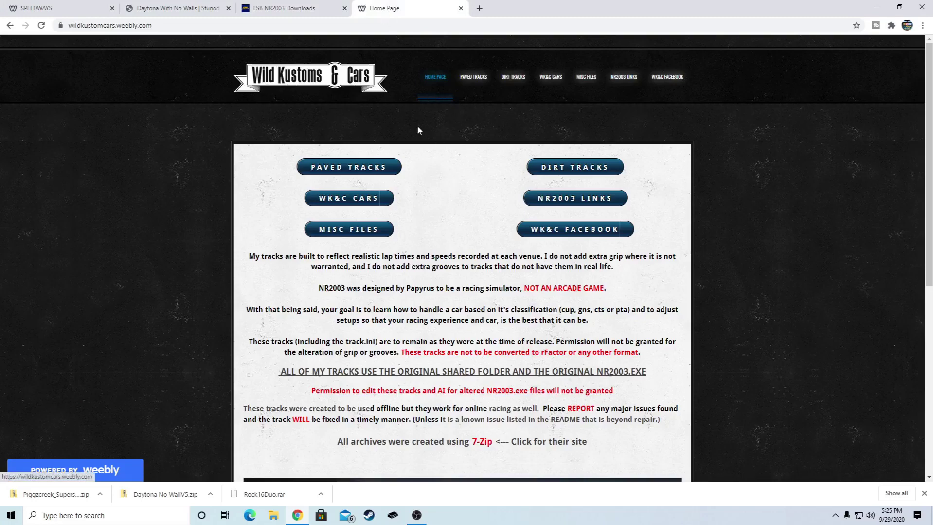
pyautogui.click(477, 85)
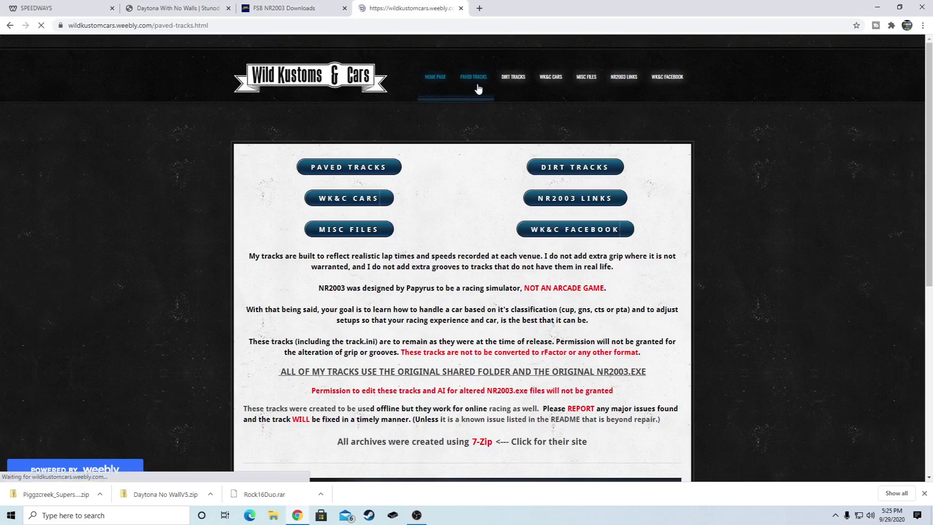
pyautogui.scroll(-12, 437, 258)
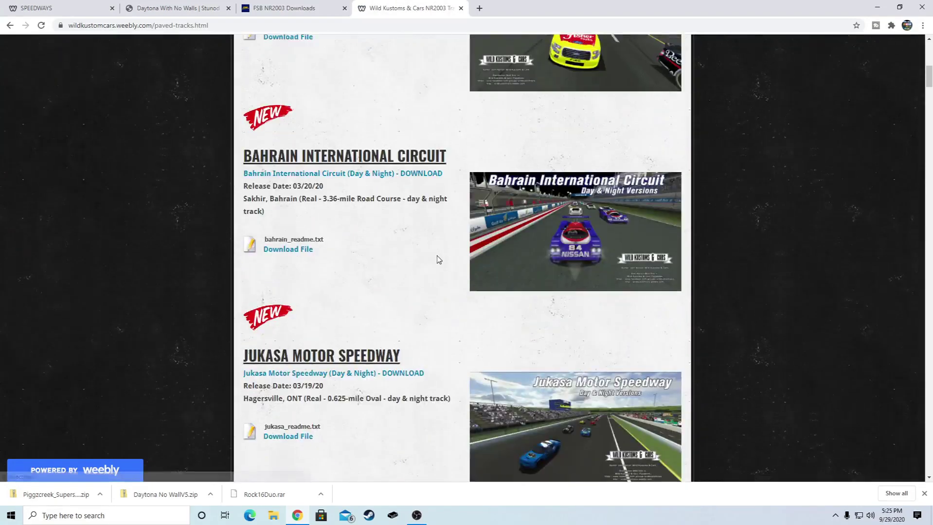
pyautogui.scroll(8, 436, 259)
pyautogui.scroll(-4, 357, 307)
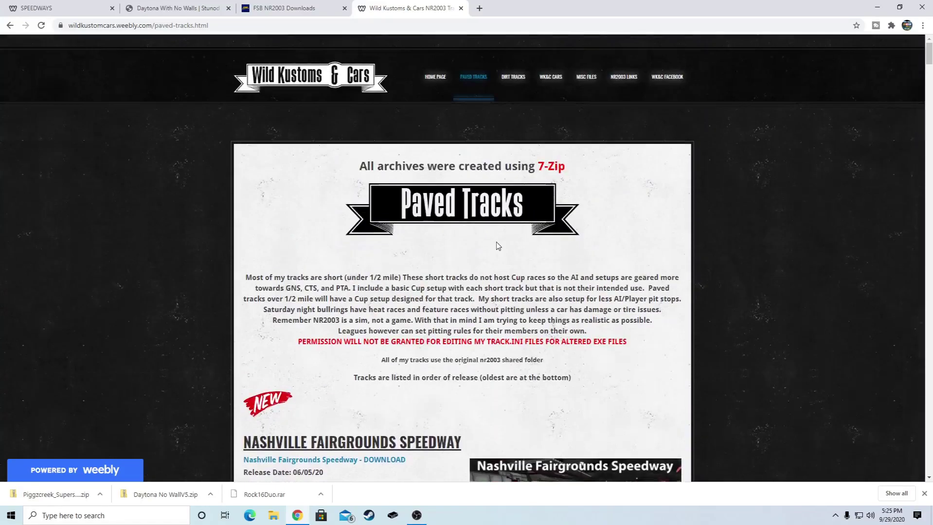
pyautogui.scroll(-3, 497, 245)
pyautogui.scroll(5, 498, 245)
# Look over the Dirt Tracks and WK&C Cars pages of the Wild Kustoms & Cars site.
pyautogui.click(526, 93)
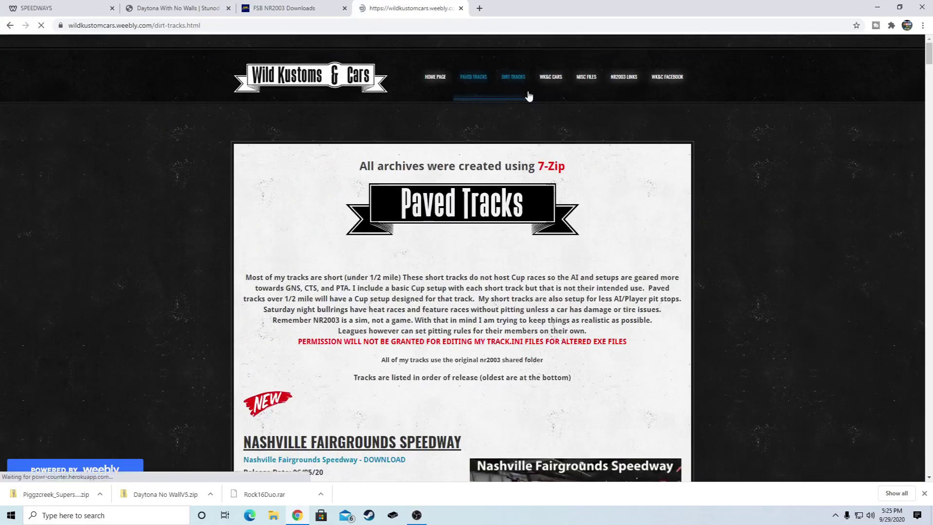
pyautogui.scroll(-5, 505, 247)
pyautogui.scroll(-3, 506, 246)
pyautogui.scroll(8, 435, 252)
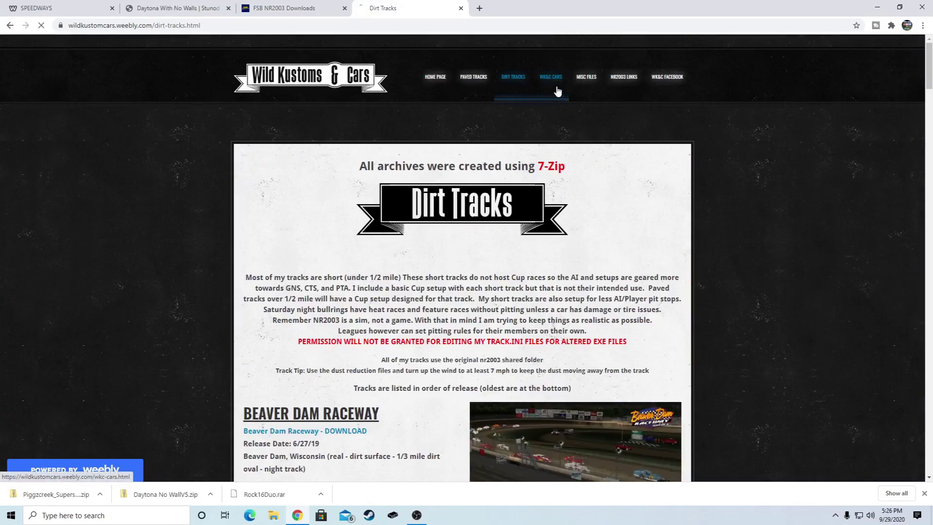
pyautogui.scroll(-4, 518, 197)
pyautogui.scroll(4, 518, 197)
pyautogui.scroll(-10, 497, 265)
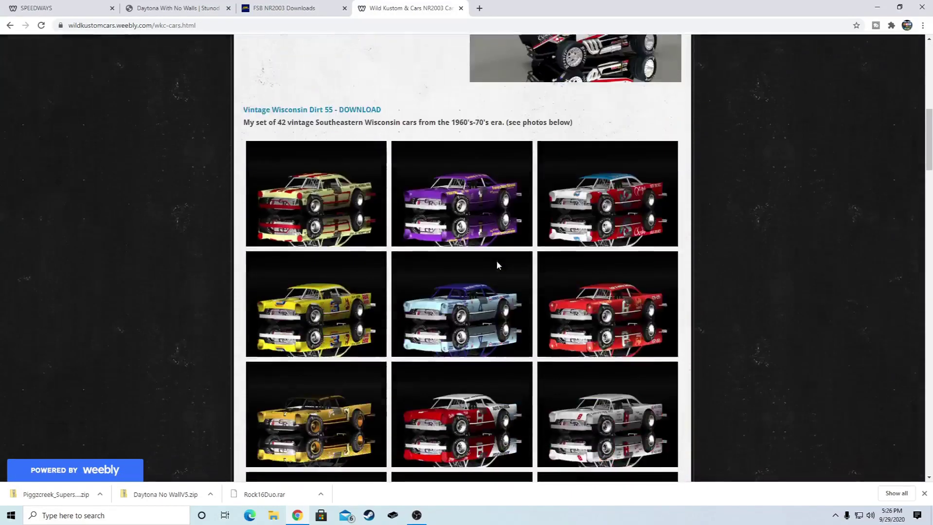
pyautogui.scroll(10, 497, 265)
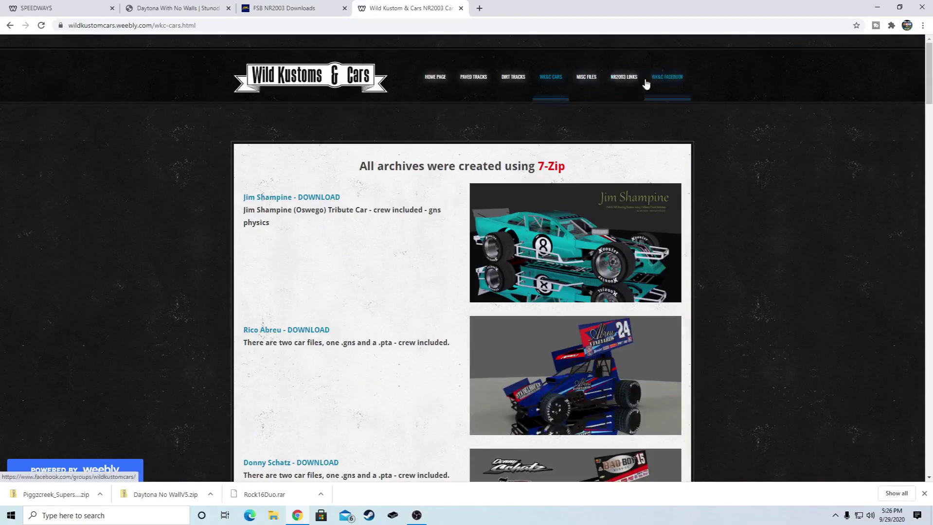
# Open the Misc Files page and read through the original NR2003 patches, files and shared folders on offer.
pyautogui.click(619, 92)
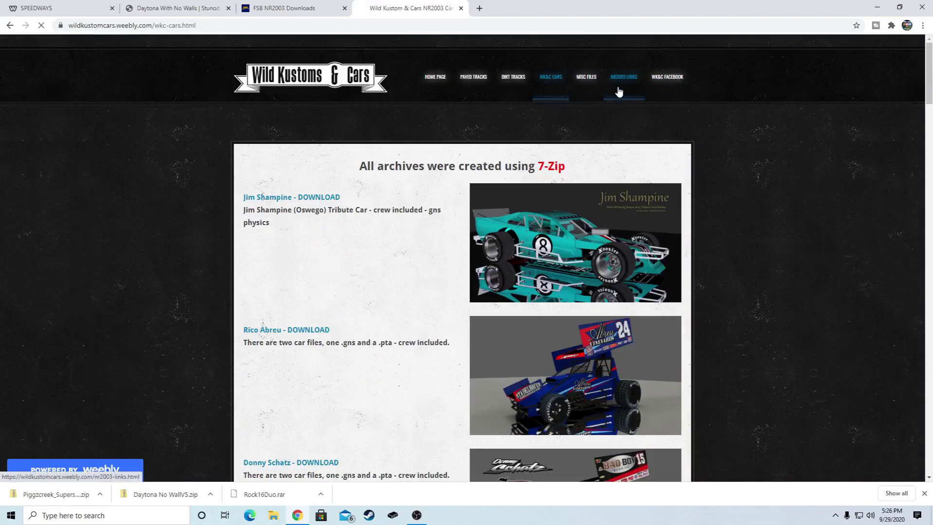
pyautogui.click(597, 97)
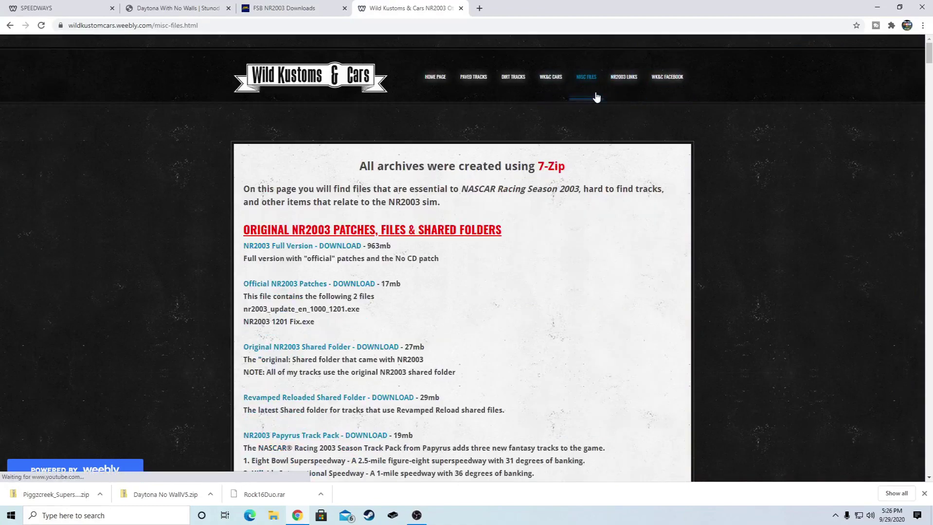
pyautogui.scroll(-3, 526, 245)
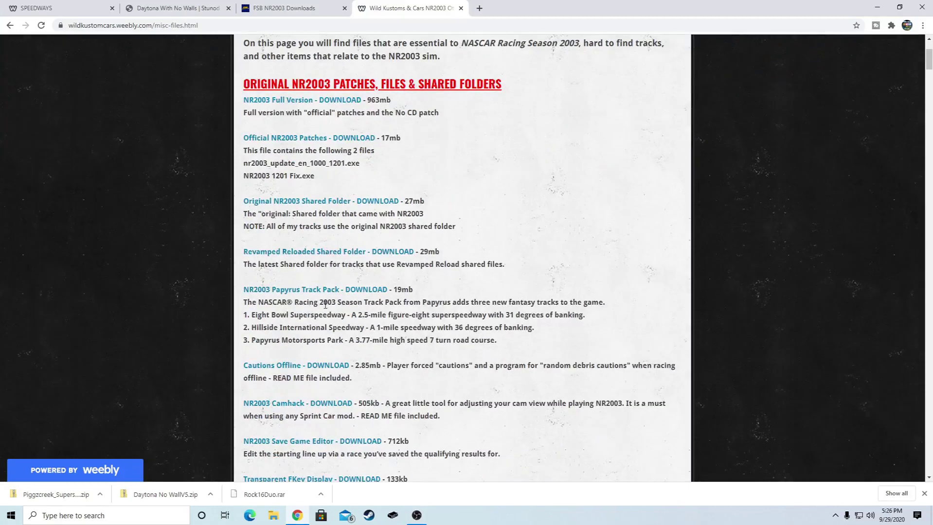
pyautogui.scroll(-3, 398, 132)
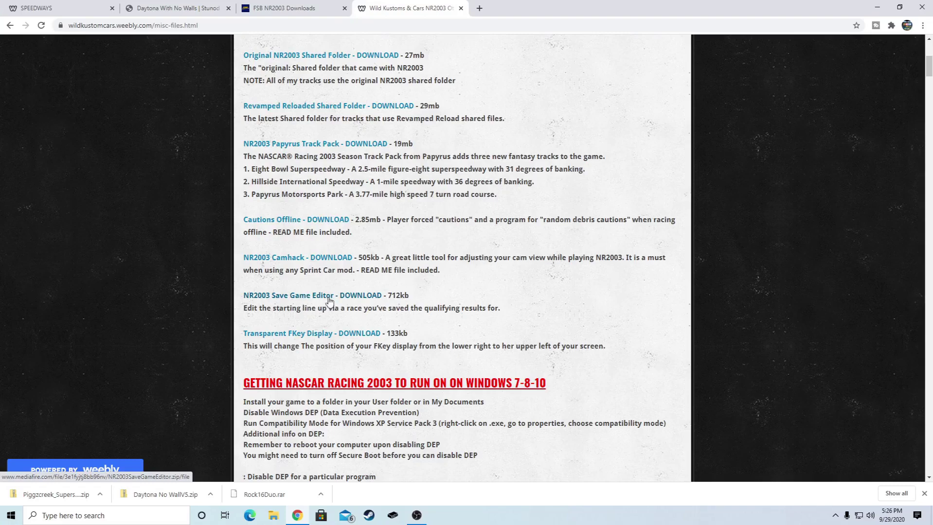
pyautogui.scroll(5, 295, 304)
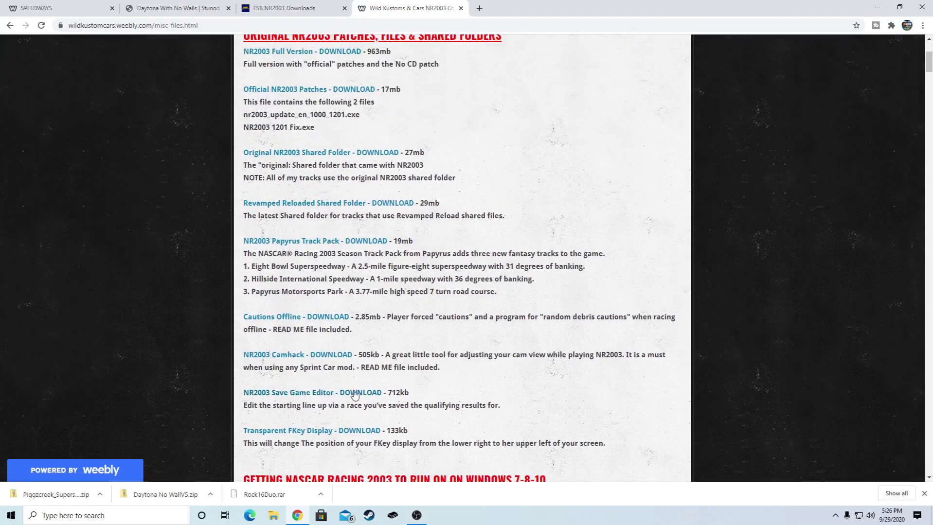
pyautogui.scroll(1, 293, 215)
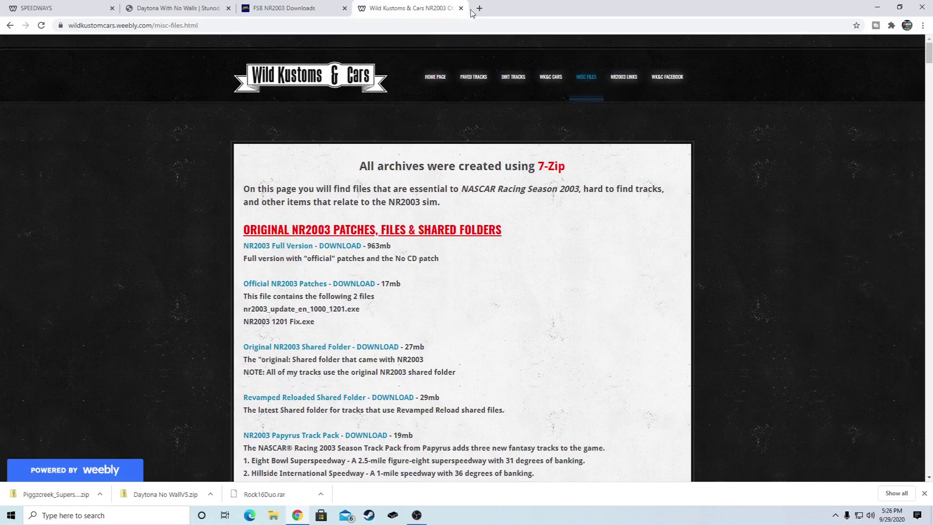
# Review the four open track sites once more, ending on the nr2k3.weebly.com speedways list and its web address.
pyautogui.click(53, 9)
pyautogui.click(163, 8)
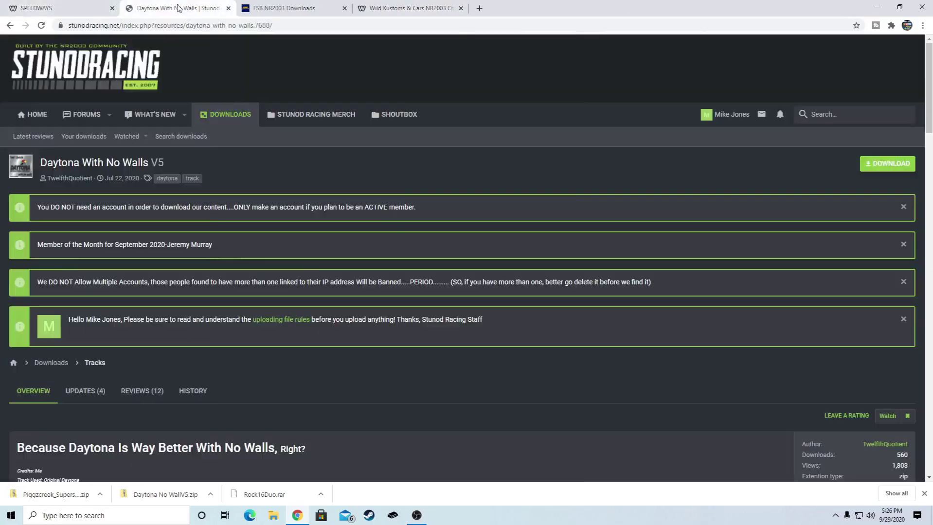
pyautogui.click(285, 8)
pyautogui.click(402, 5)
pyautogui.click(54, 8)
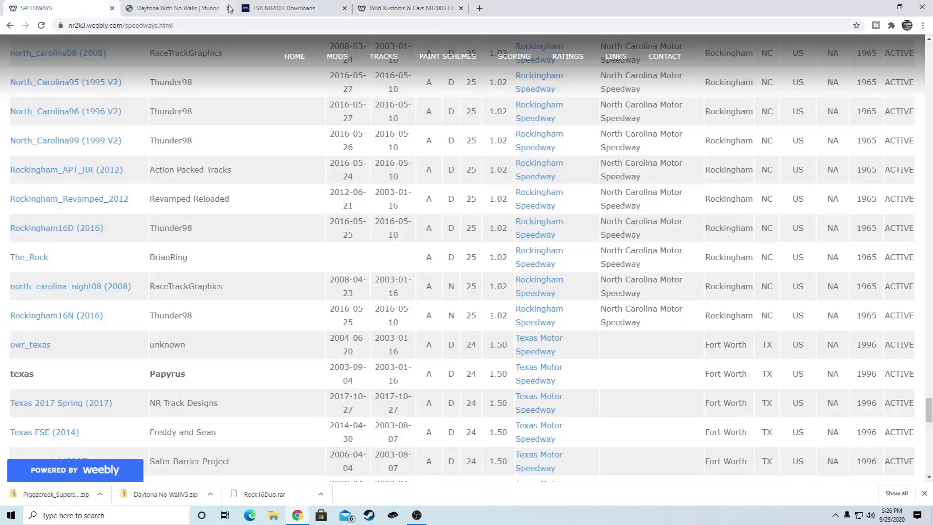
pyautogui.click(251, 30)
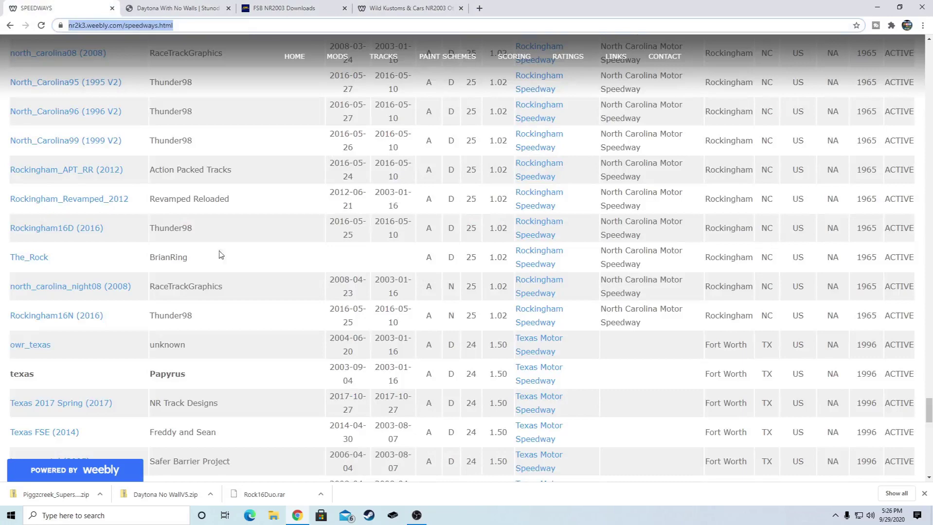
pyautogui.scroll(6, 202, 379)
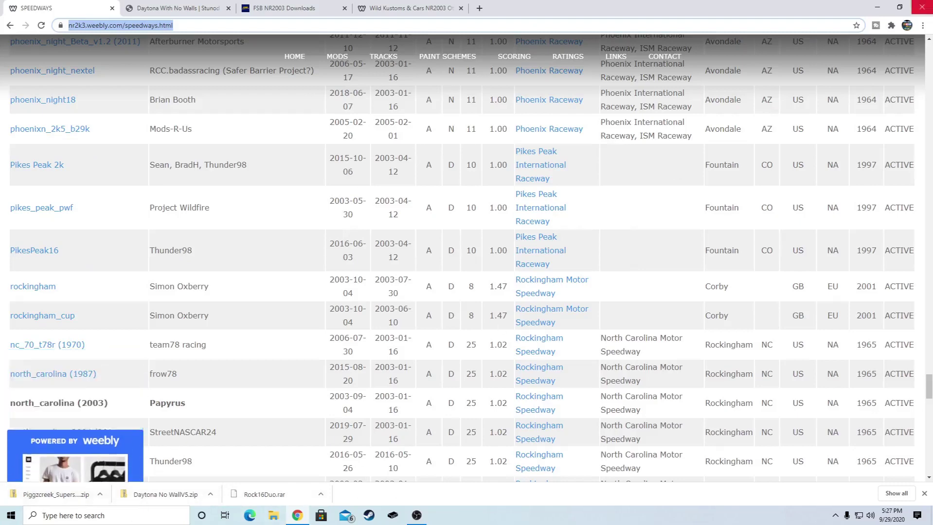
# Minimize the browser and open the Downloads folder in File Explorer to show the downloaded track archives.
pyautogui.click(877, 7)
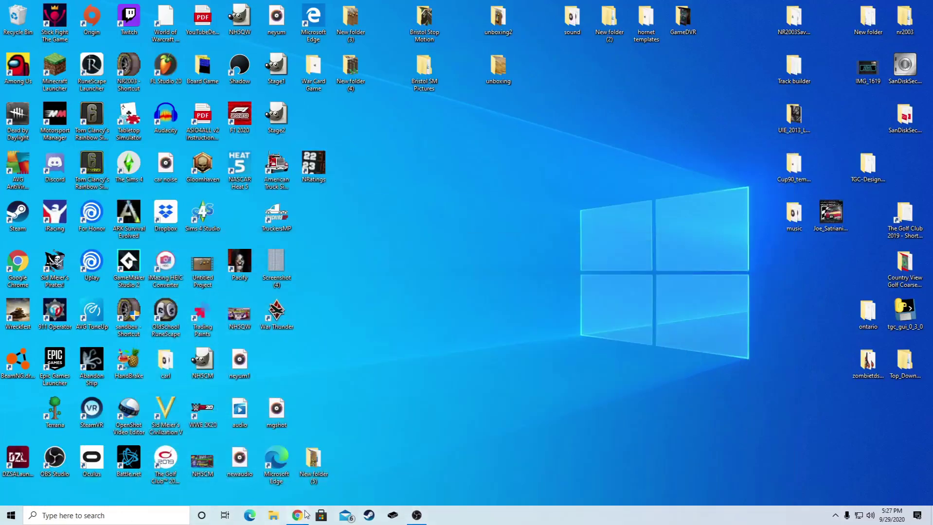
pyautogui.click(274, 515)
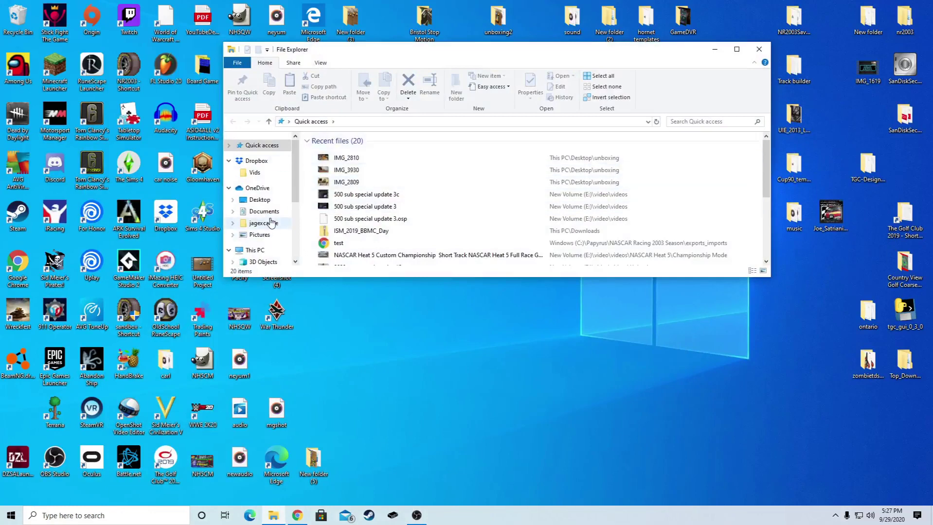
pyautogui.scroll(-1, 271, 222)
pyautogui.scroll(-1, 271, 224)
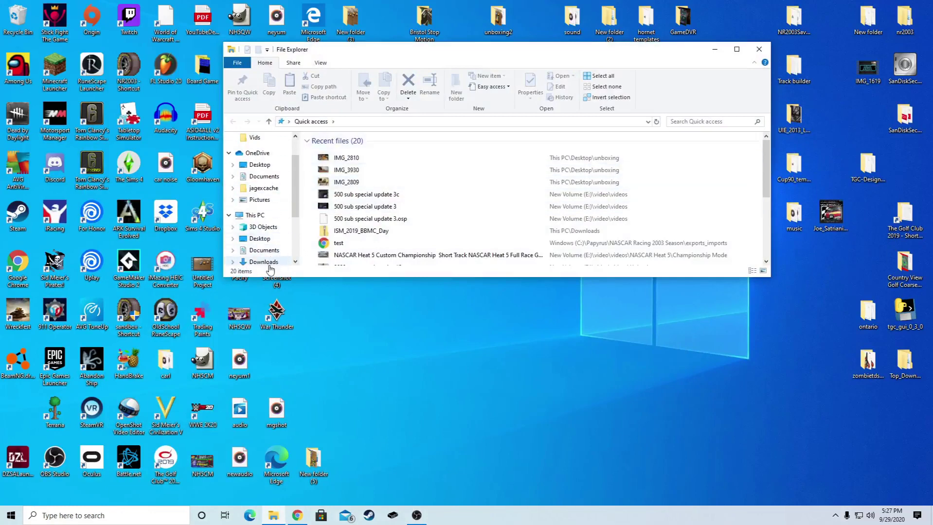
pyautogui.click(264, 263)
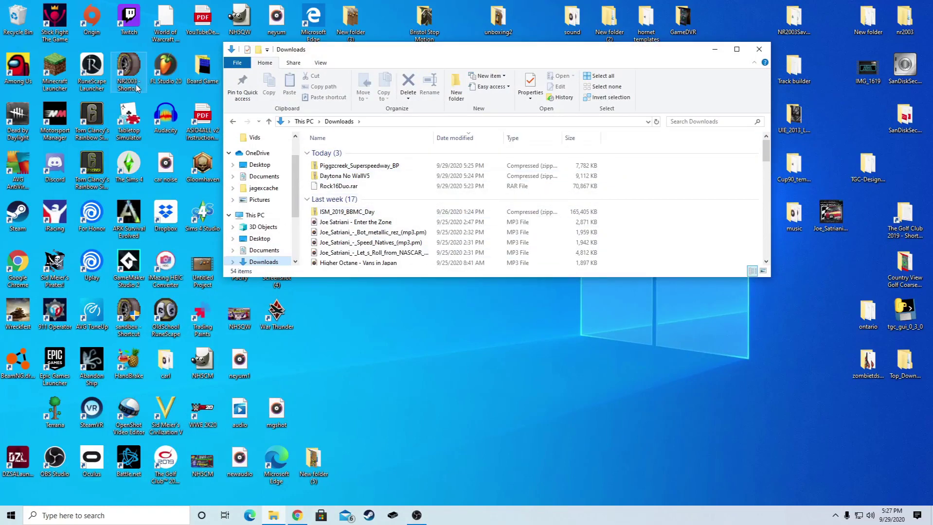
# Open the NR2003 shortcut's file location, go into its tracks folder and move that window clear of the Downloads window.
pyautogui.click(143, 60)
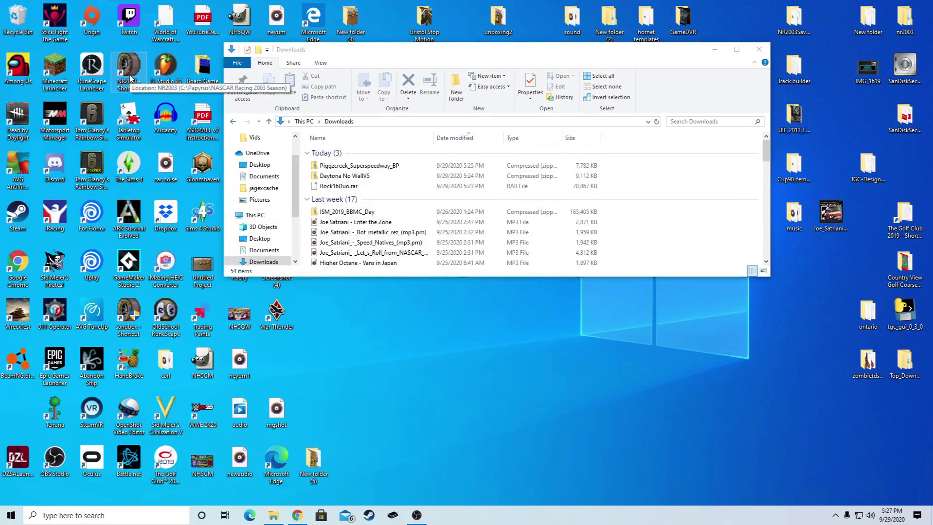
pyautogui.rightClick(130, 77)
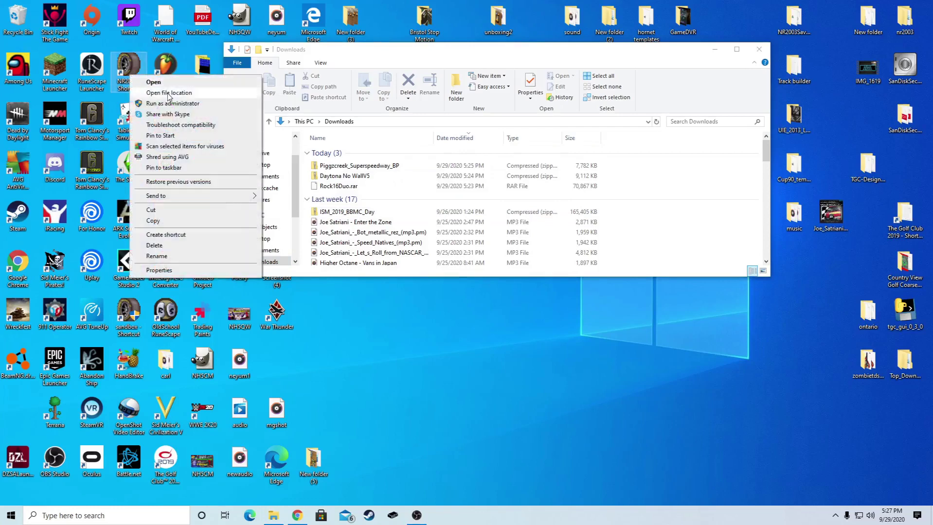
pyautogui.click(135, 78)
pyautogui.moveTo(452, 63); pyautogui.dragTo(509, 135)
pyautogui.doubleClick(447, 233)
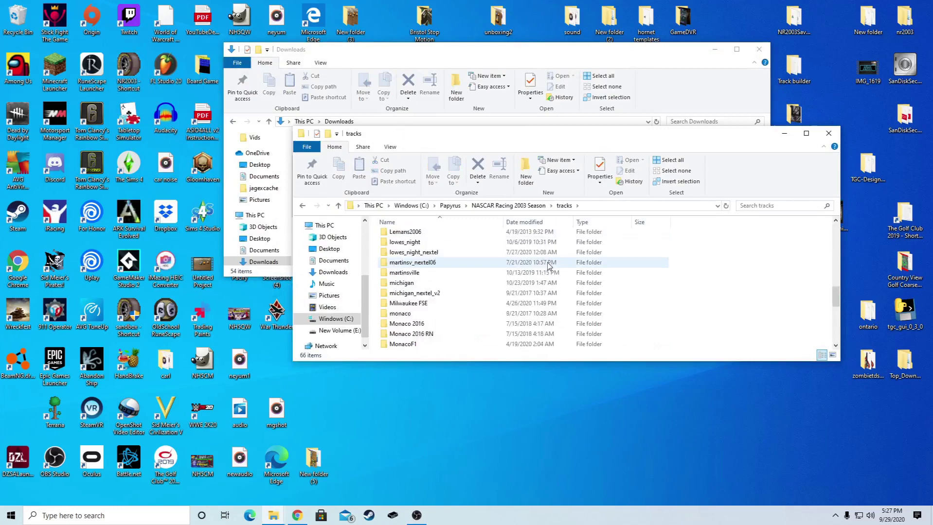
pyautogui.scroll(-4, 549, 265)
pyautogui.scroll(15, 540, 253)
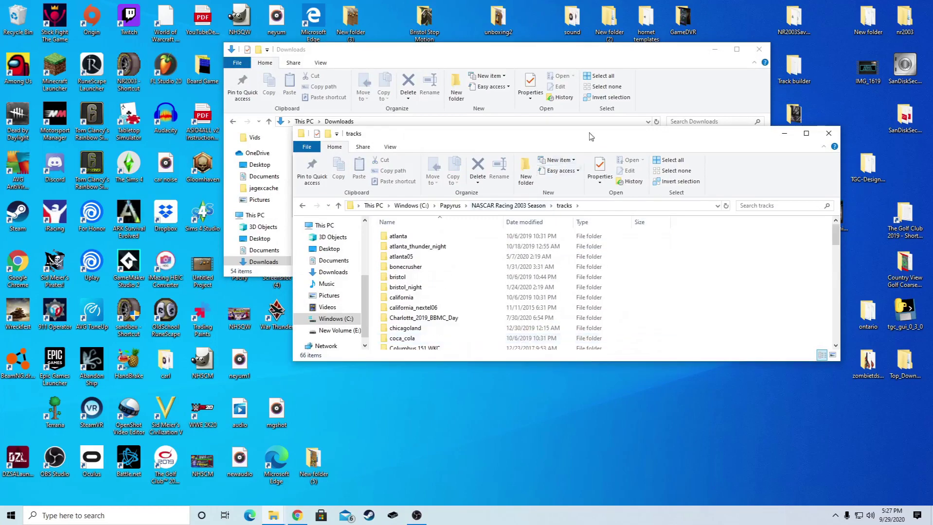
pyautogui.moveTo(591, 137); pyautogui.dragTo(821, 132)
# Open the Piggzcreek_Superspeedway_BP archive beside the tracks window and check the track files inside its folder.
pyautogui.doubleClick(362, 164)
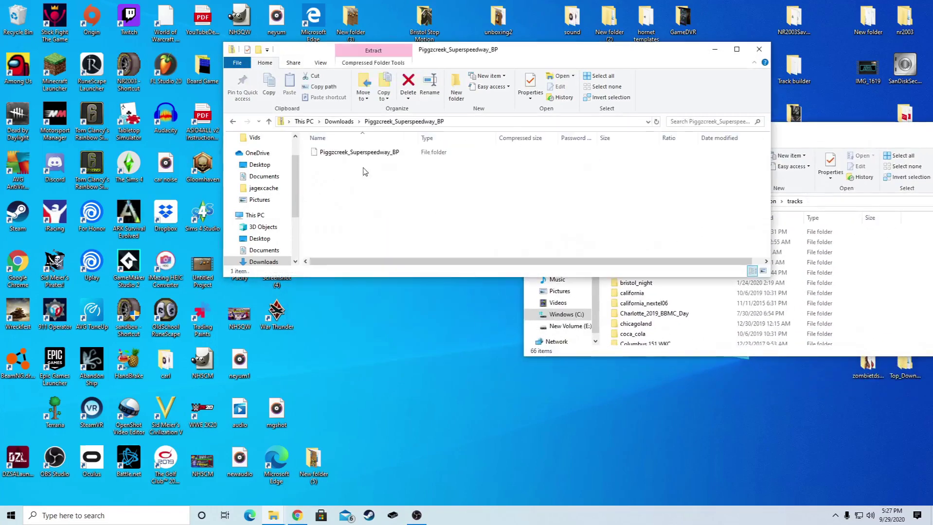
pyautogui.moveTo(483, 52); pyautogui.dragTo(285, 51)
pyautogui.click(201, 155)
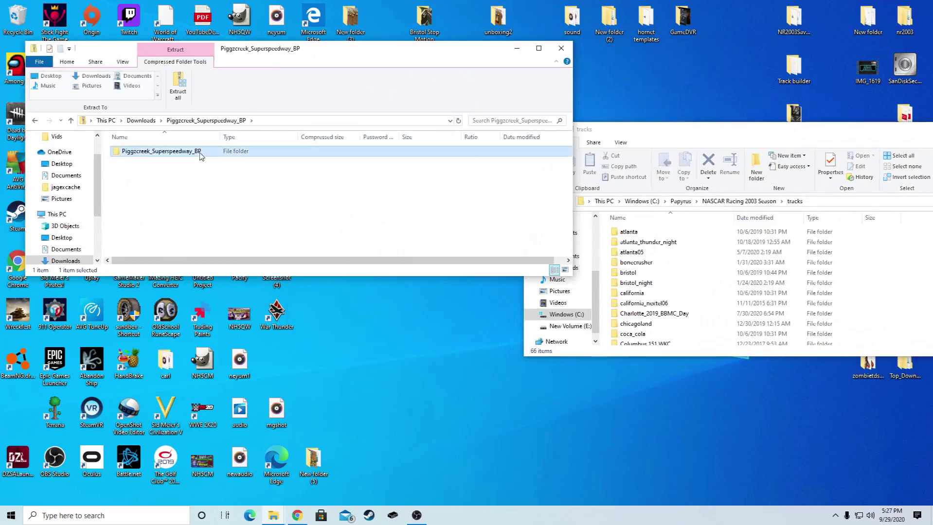
pyautogui.doubleClick(201, 153)
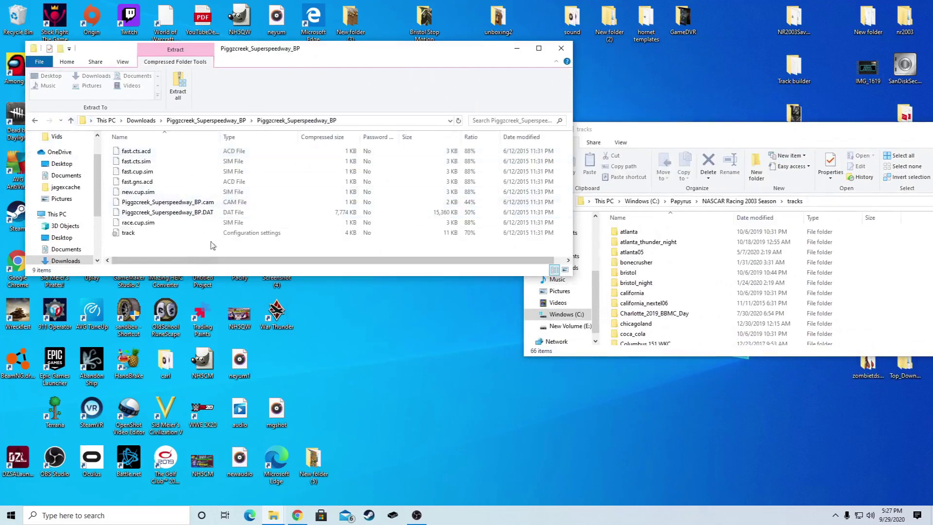
pyautogui.click(70, 121)
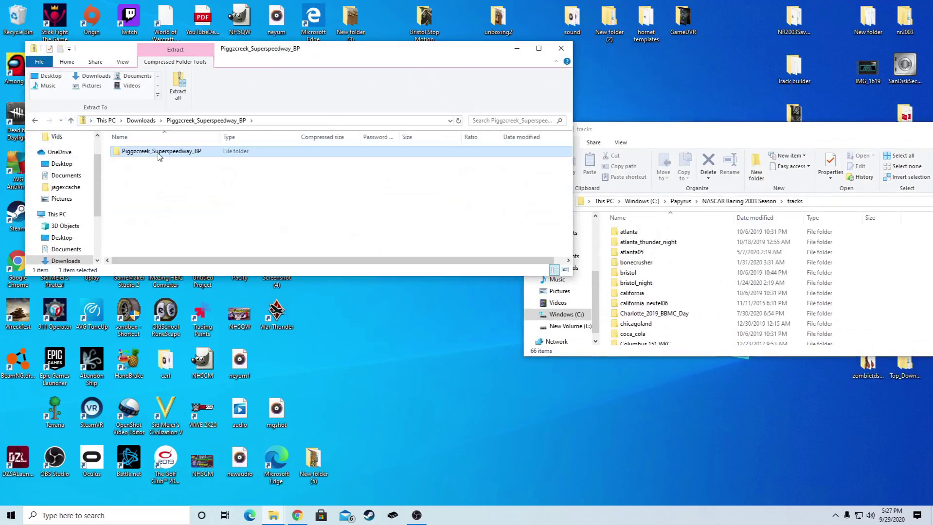
# Copy the Piggzcreek_Superspeedway_BP folder from the archive into the NASCAR Racing 2003 Season tracks folder, and return to Downloads.
pyautogui.rightClick(153, 155)
pyautogui.click(180, 194)
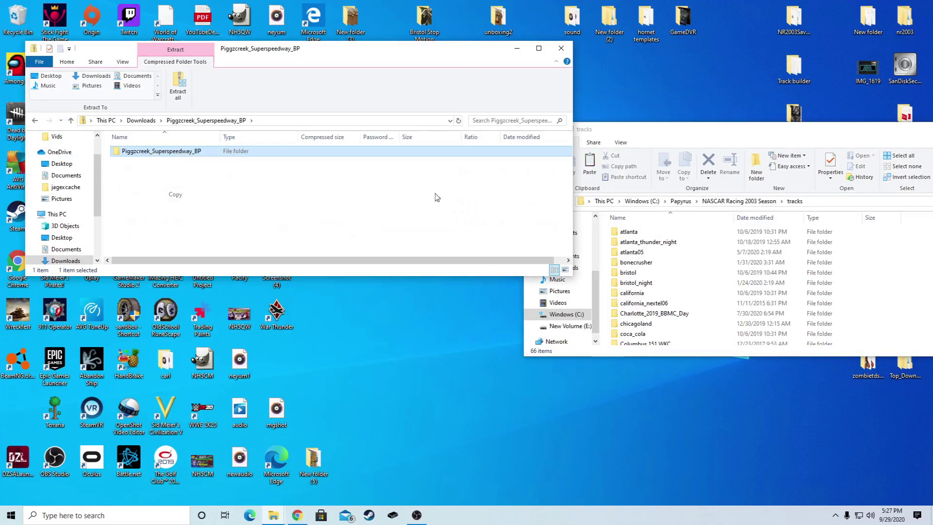
pyautogui.click(913, 278)
pyautogui.rightClick(913, 279)
pyautogui.click(875, 343)
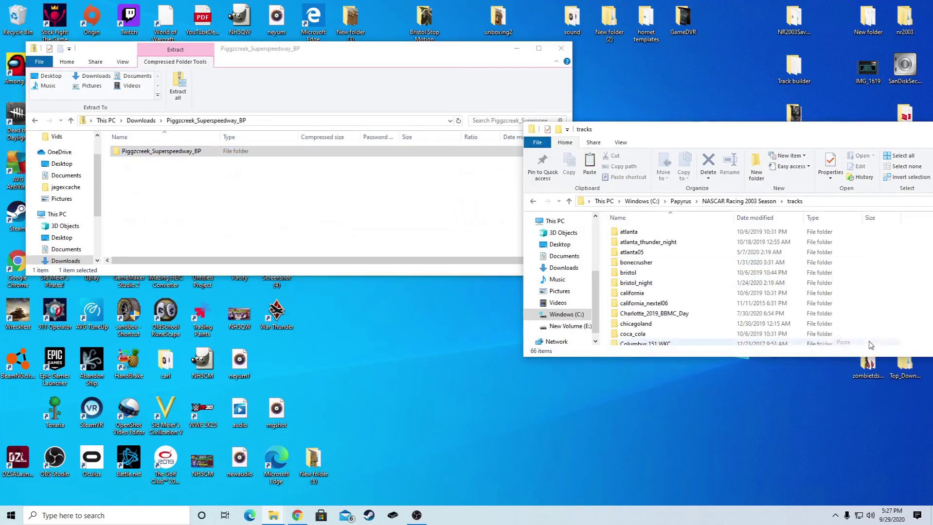
pyautogui.click(47, 121)
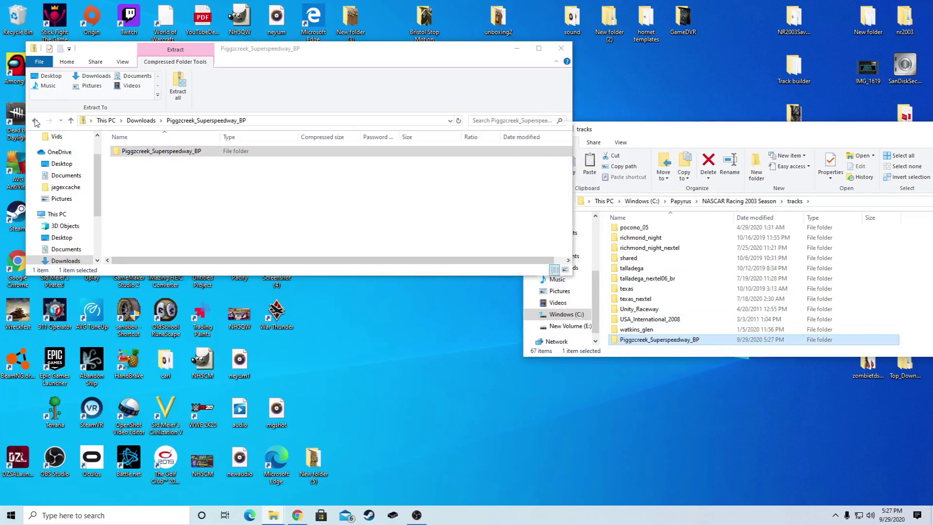
# Open the Daytona No WallV5 archive from Downloads, read through its Readme file and close it.
pyautogui.click(71, 121)
pyautogui.click(70, 120)
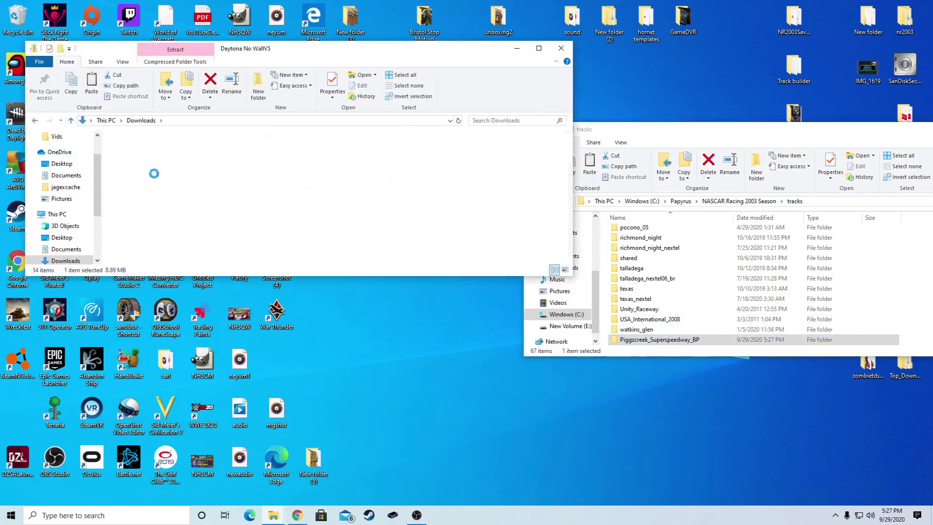
pyautogui.doubleClick(129, 163)
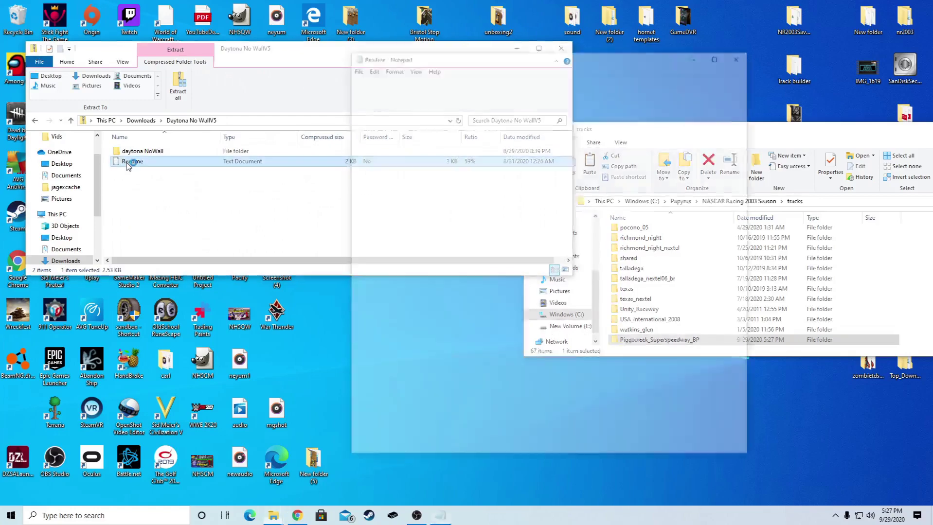
pyautogui.scroll(-7, 495, 203)
pyautogui.scroll(5, 495, 204)
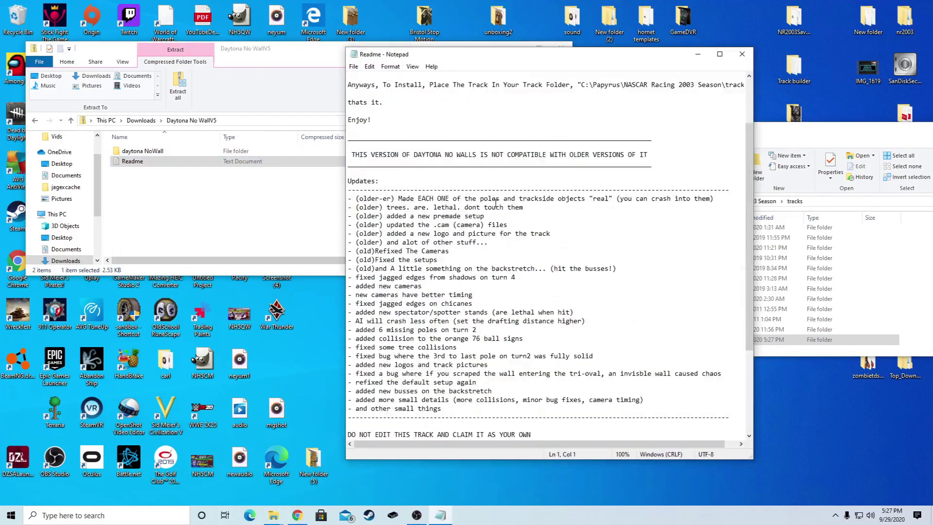
pyautogui.click(741, 56)
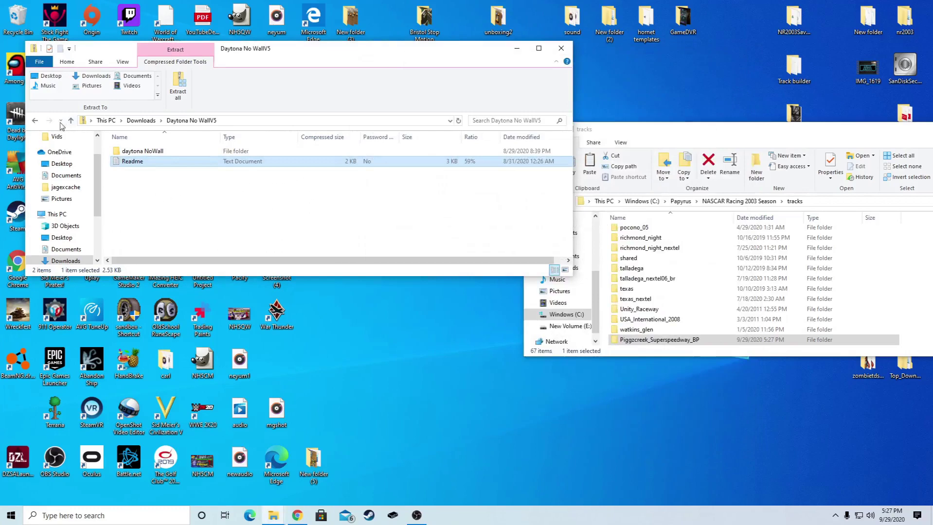
# Check the track files inside the daytona NoWall folder and return to the archive's root.
pyautogui.doubleClick(142, 151)
pyautogui.scroll(-5, 161, 173)
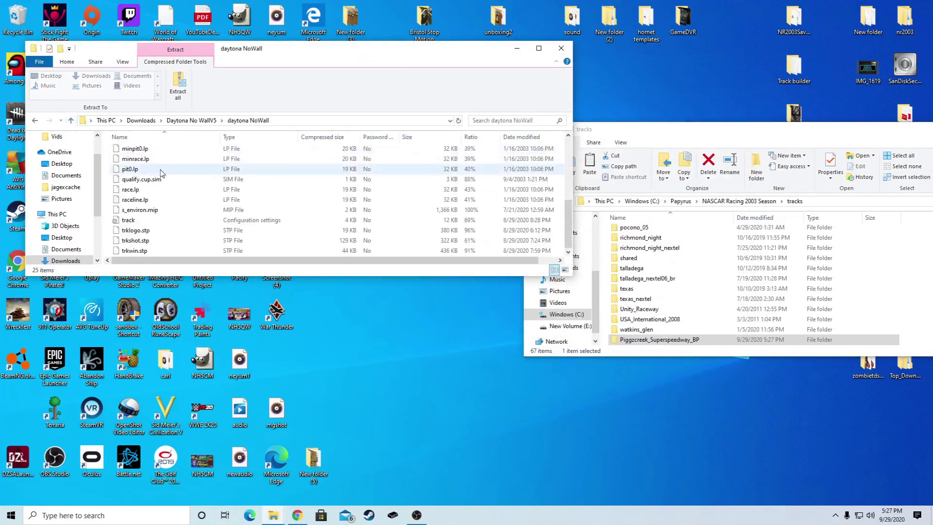
pyautogui.click(61, 121)
pyautogui.click(71, 122)
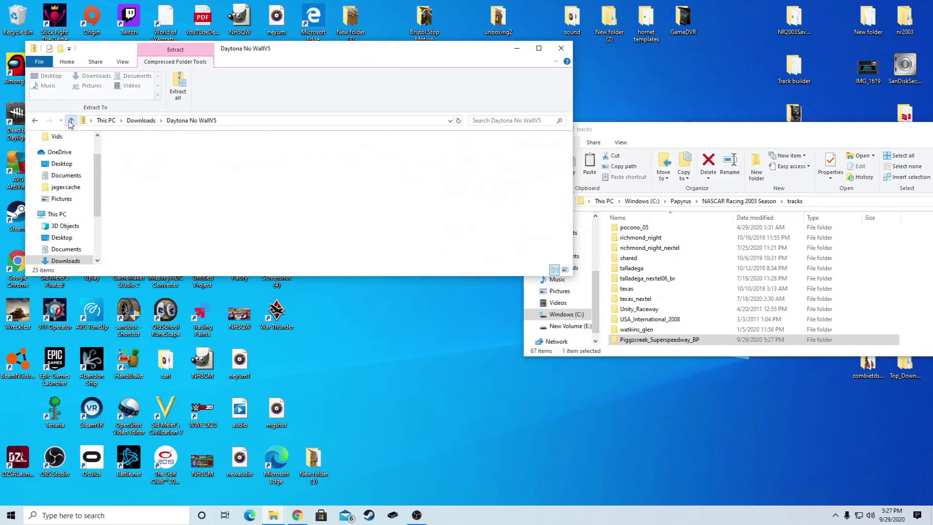
# Copy the daytona NoWall folder from the archive into the NASCAR Racing 2003 Season tracks folder, and return to Downloads.
pyautogui.rightClick(163, 151)
pyautogui.click(173, 194)
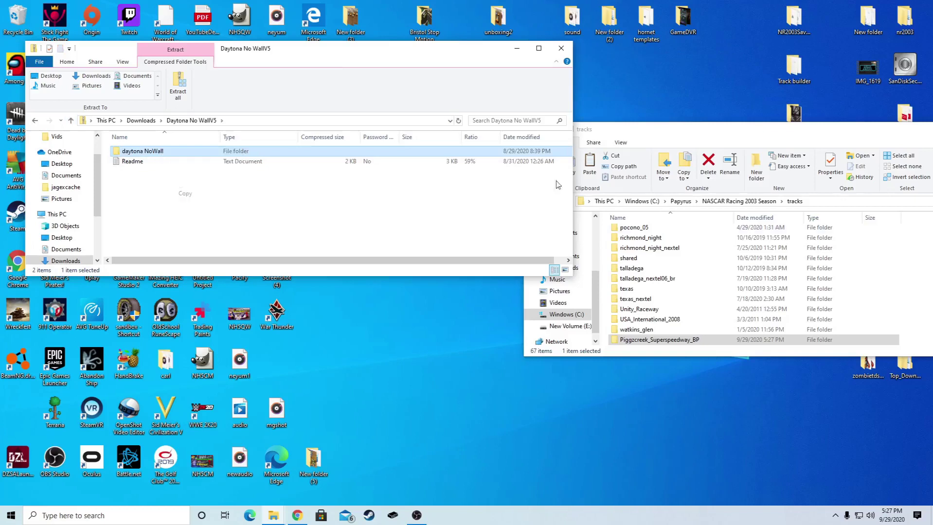
pyautogui.click(907, 266)
pyautogui.rightClick(907, 266)
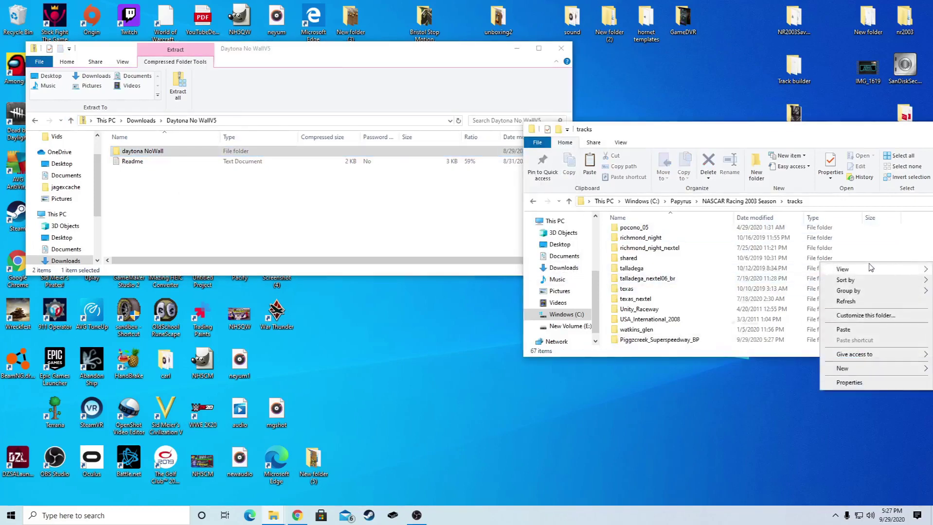
pyautogui.click(863, 331)
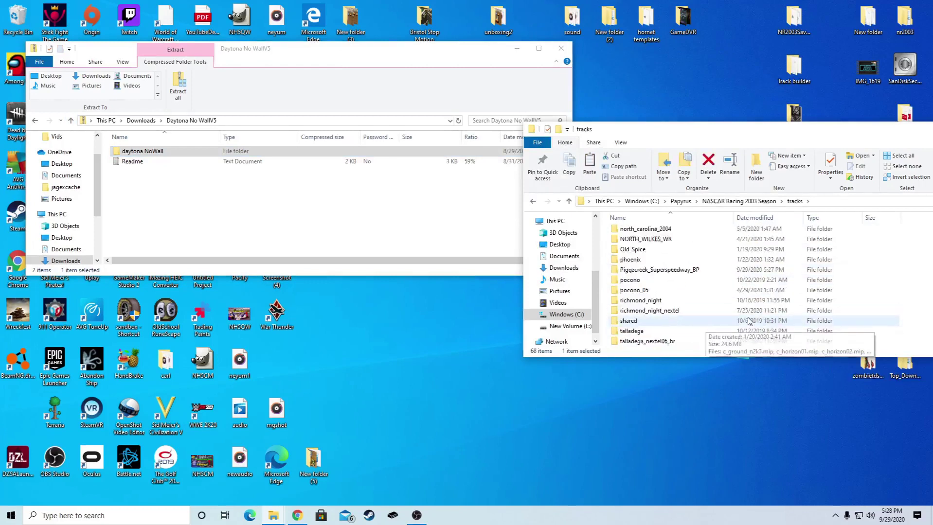
pyautogui.scroll(10, 748, 319)
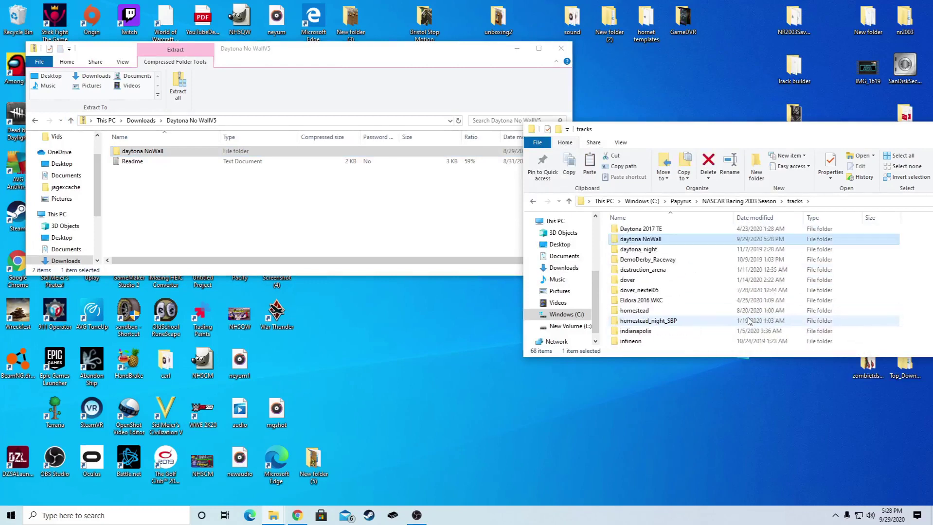
pyautogui.click(70, 121)
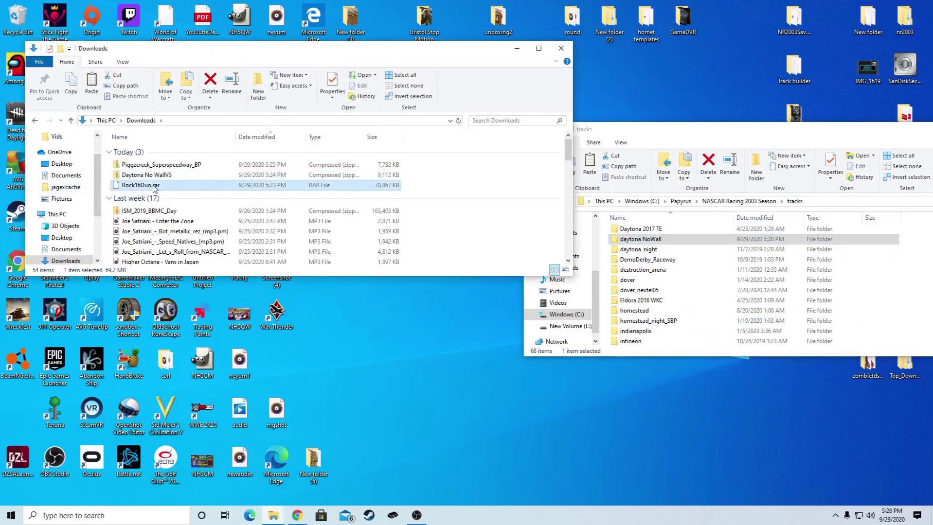
# Try to open Rock16Duo.rar directly from Downloads, dismiss the attempt and launch 7-Zip File Manager instead.
pyautogui.doubleClick(153, 186)
pyautogui.click(401, 317)
pyautogui.click(100, 516)
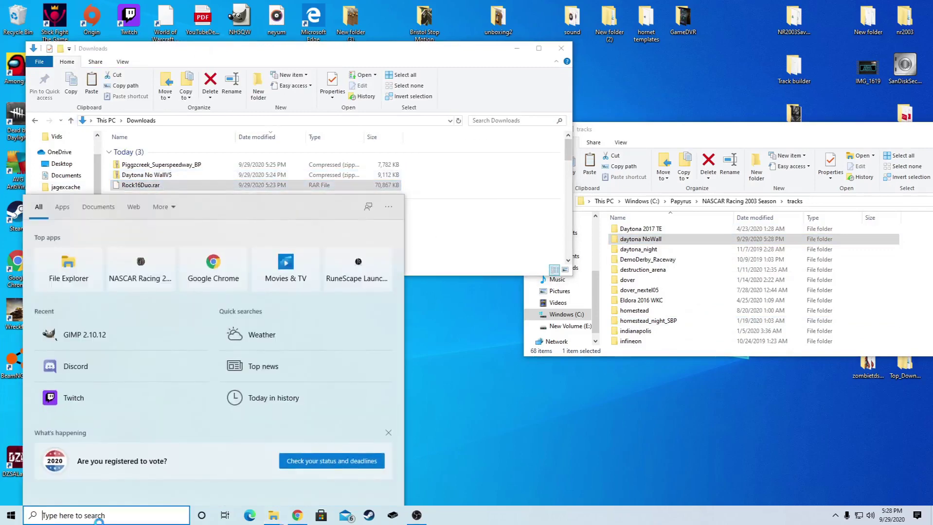
pyautogui.write('z')
pyautogui.press('BackSpace')
pyautogui.click(108, 252)
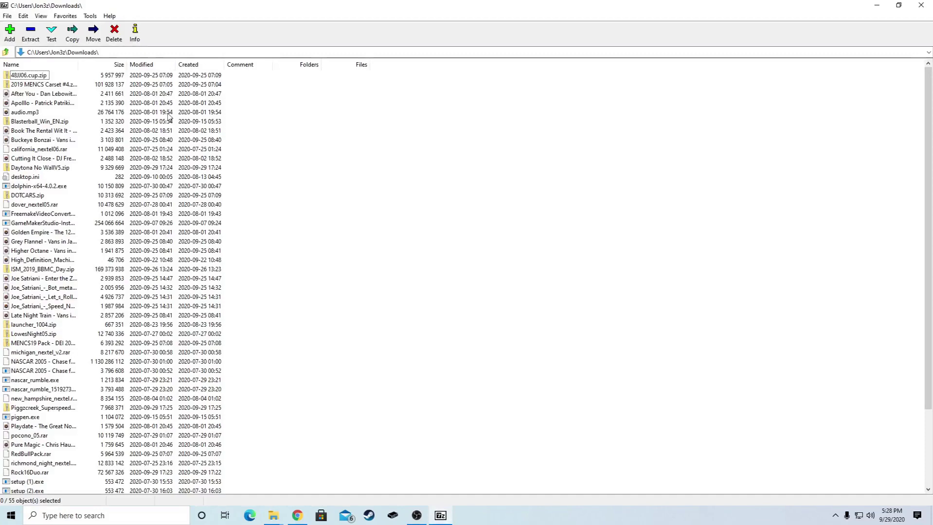
# Open Rock16Duo.rar in 7-Zip, check the track files inside Rockingham16D and return to the archive's root.
pyautogui.scroll(-4, 168, 117)
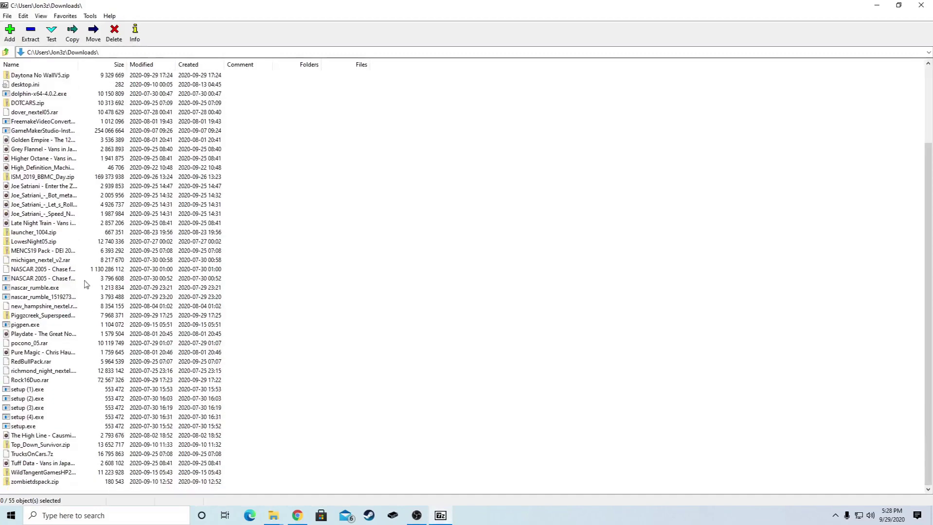
pyautogui.scroll(4, 160, 386)
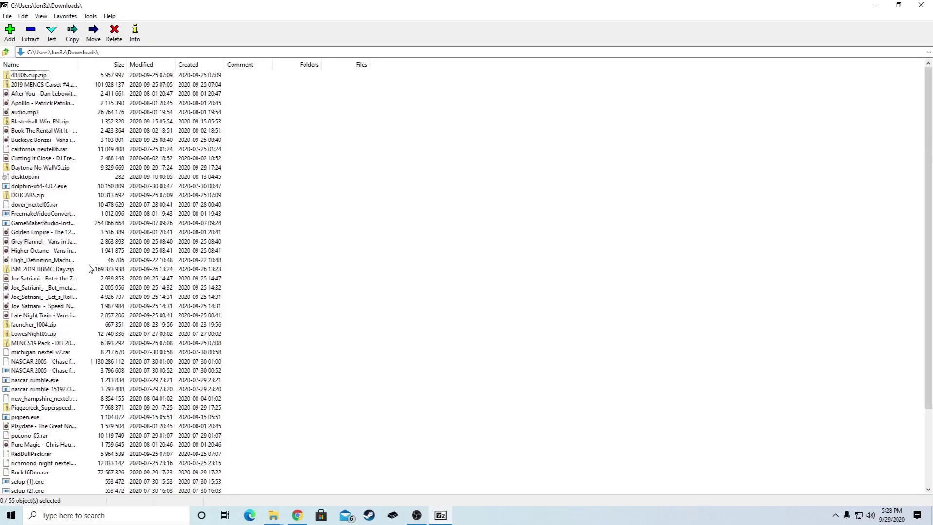
pyautogui.click(879, 5)
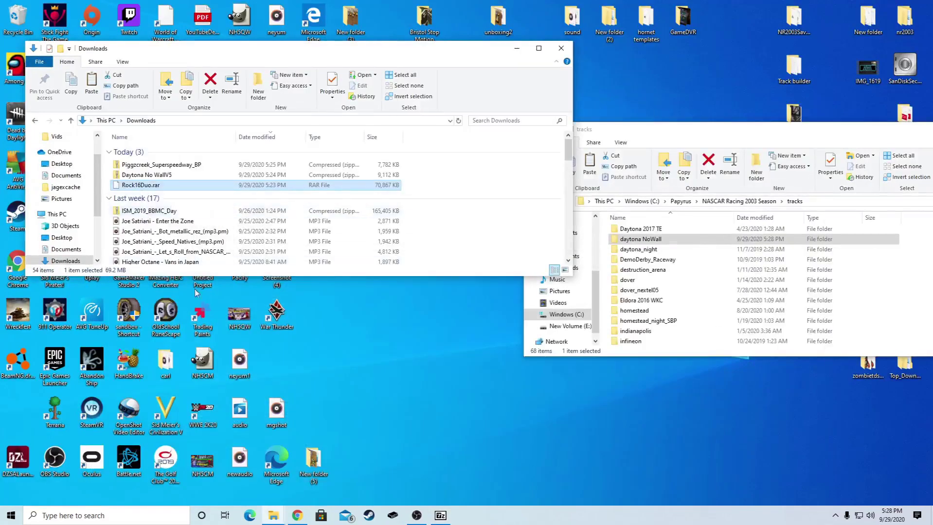
pyautogui.click(442, 519)
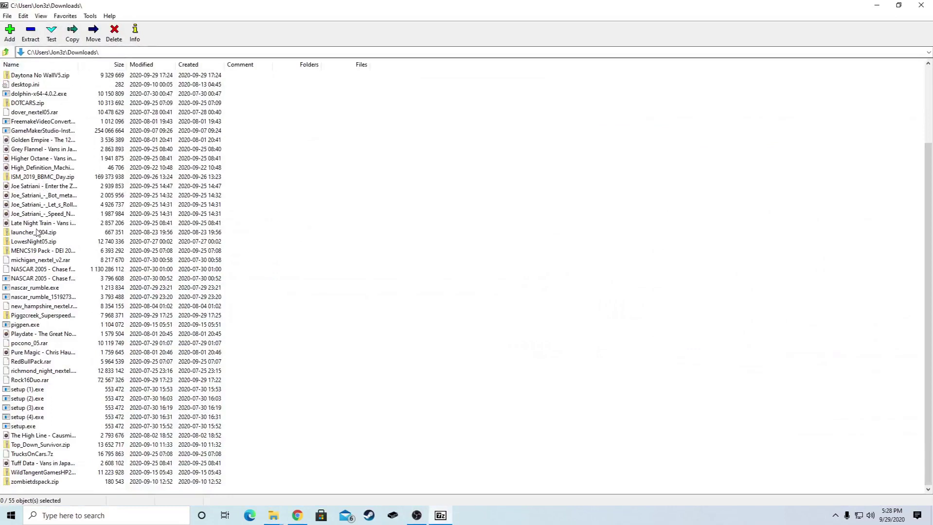
pyautogui.doubleClick(20, 382)
pyautogui.doubleClick(42, 78)
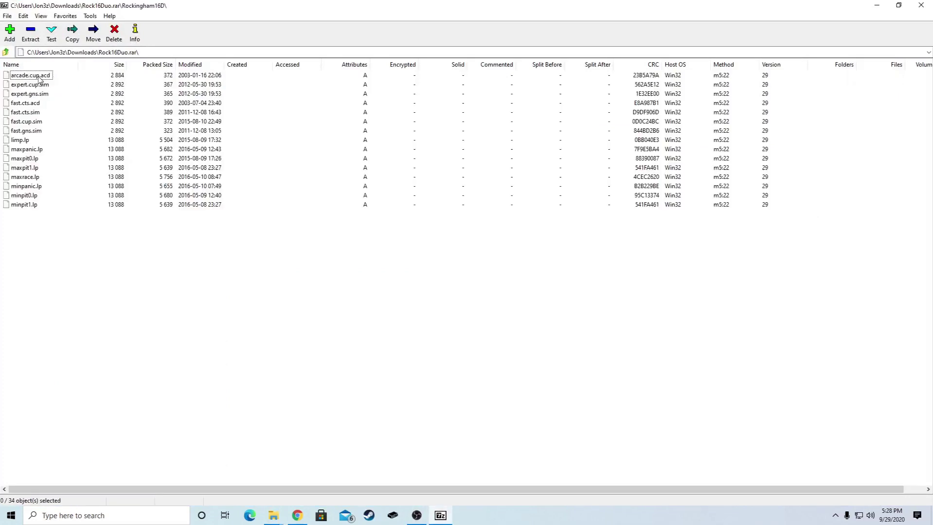
pyautogui.click(3, 54)
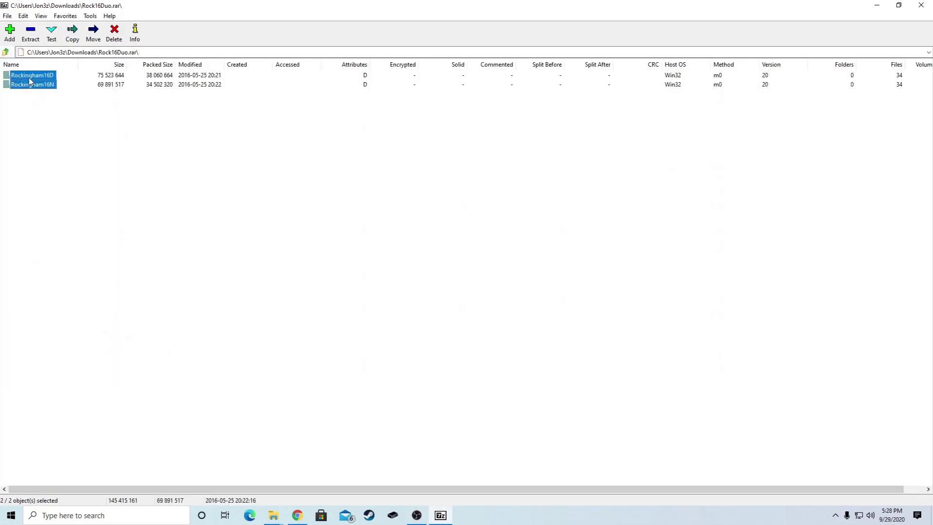
# Start extracting the Rockingham16D and Rockingham16N folders and open the folder browser for choosing a destination.
pyautogui.click(30, 33)
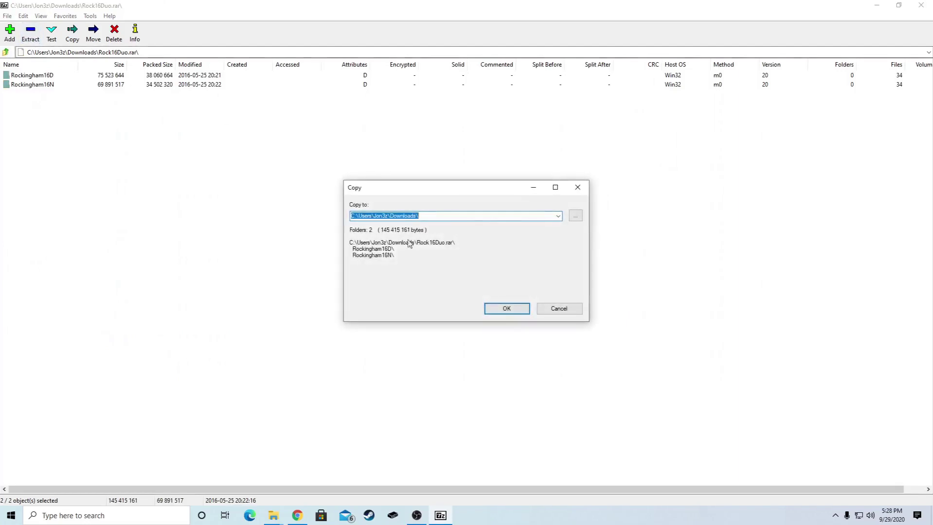
pyautogui.click(558, 217)
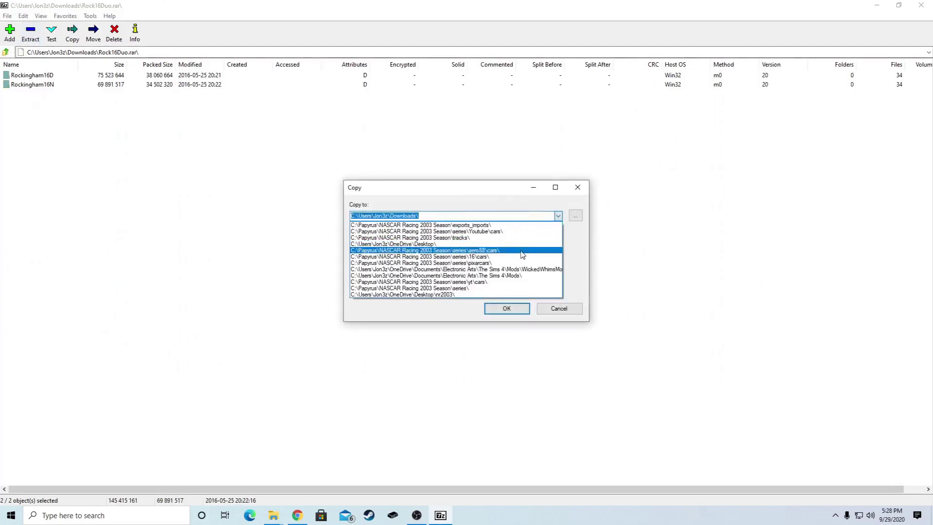
pyautogui.click(582, 218)
pyautogui.click(581, 215)
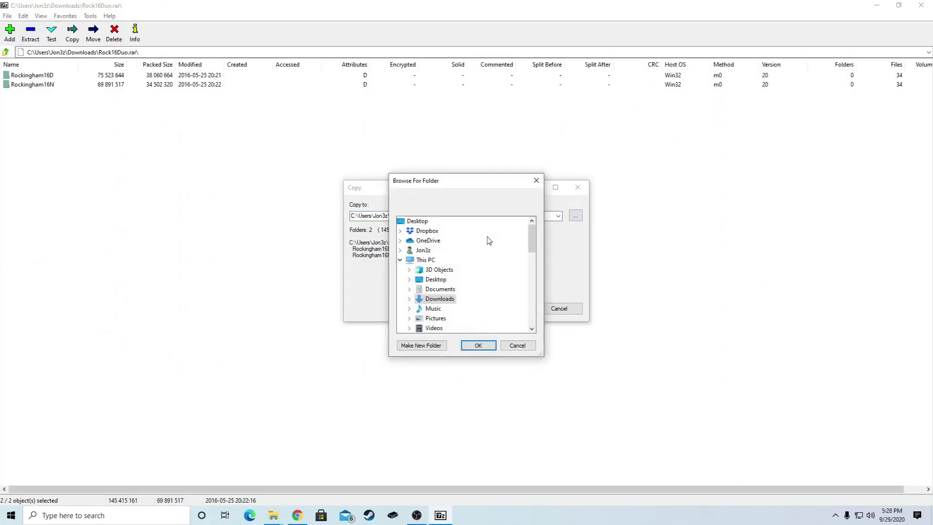
# Set the destination to C:\Papyrus\NASCAR Racing 2003 Season\tracks\ and extract both Rockingham folders there.
pyautogui.moveTo(531, 238); pyautogui.dragTo(531, 263)
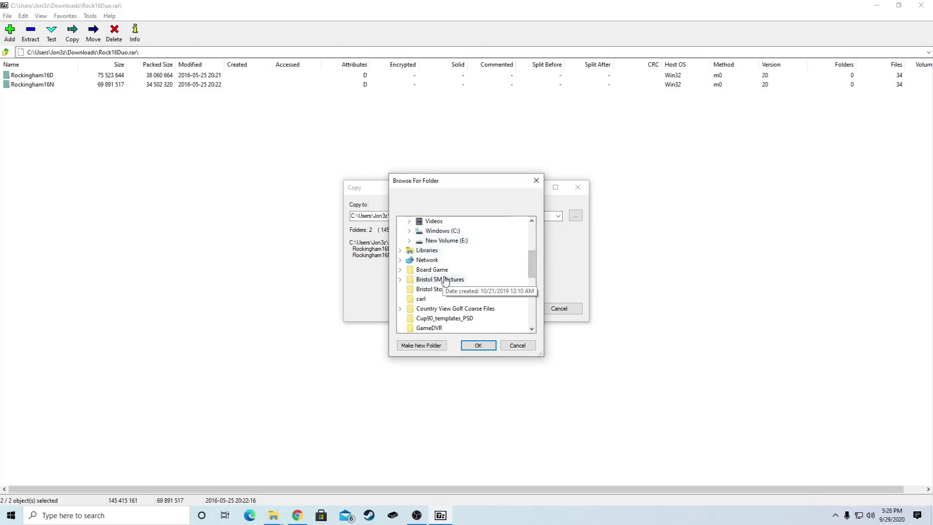
pyautogui.scroll(-2, 453, 277)
pyautogui.scroll(5, 453, 278)
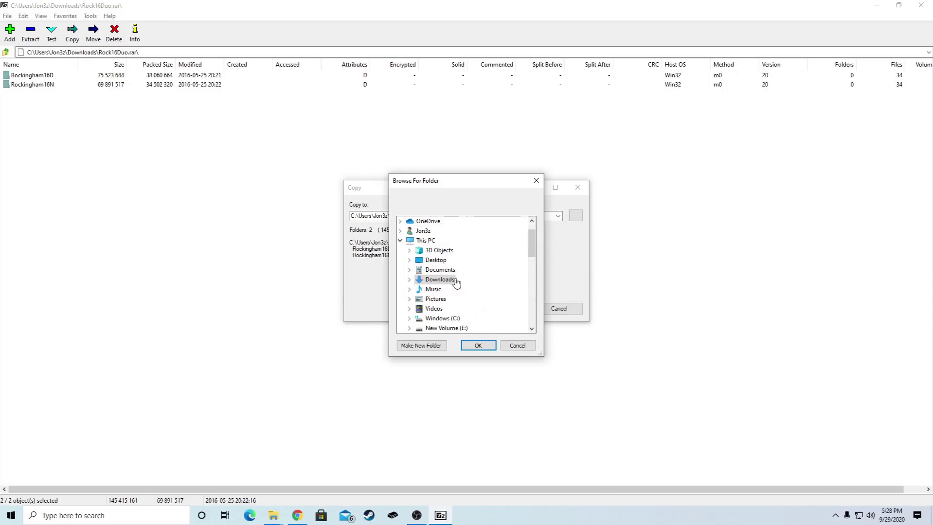
pyautogui.scroll(-4, 454, 280)
pyautogui.scroll(1, 459, 282)
pyautogui.scroll(2, 457, 286)
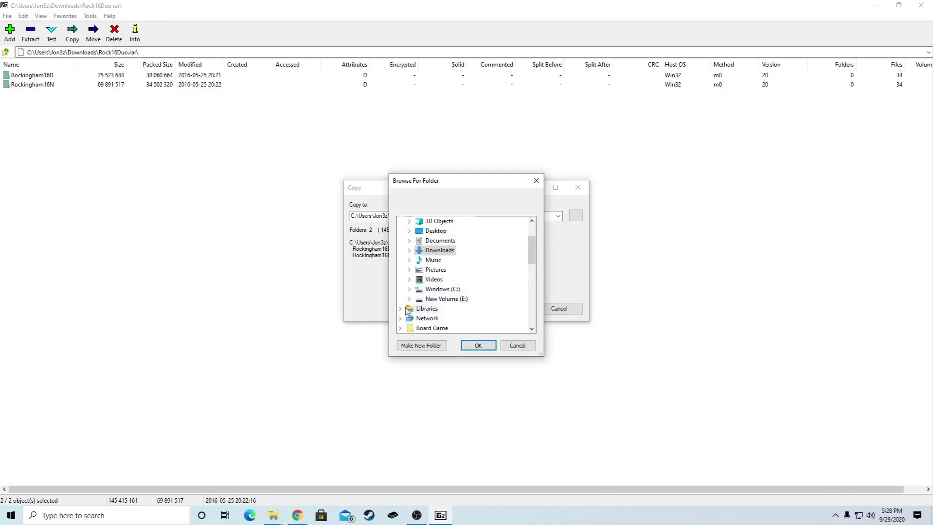
pyautogui.click(410, 290)
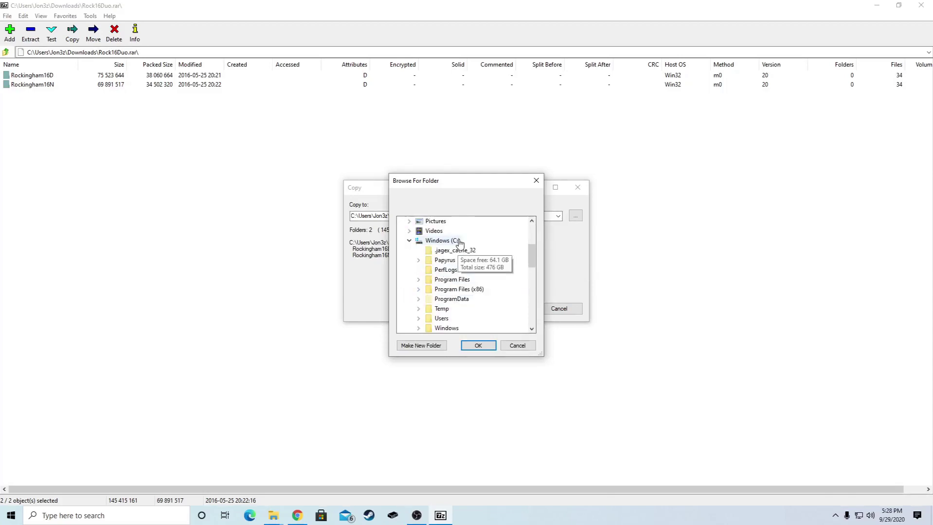
pyautogui.scroll(-1, 472, 246)
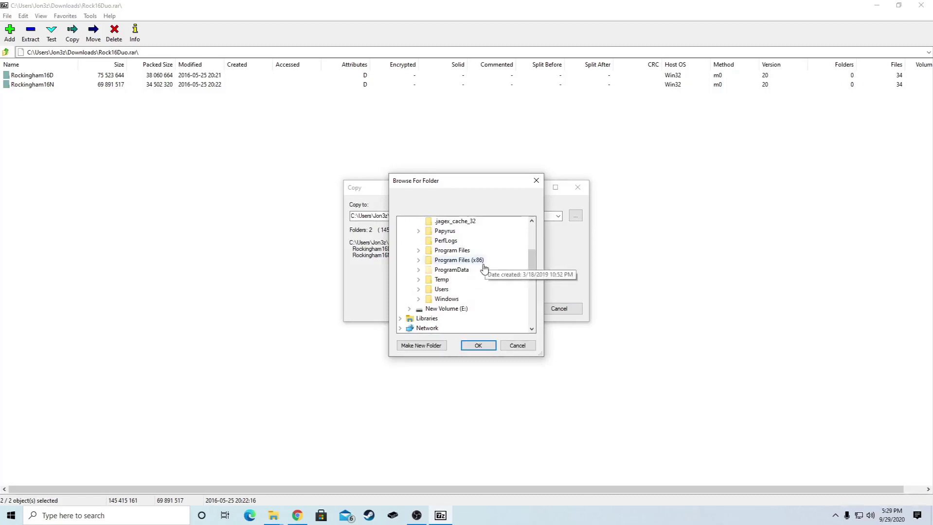
pyautogui.click(419, 232)
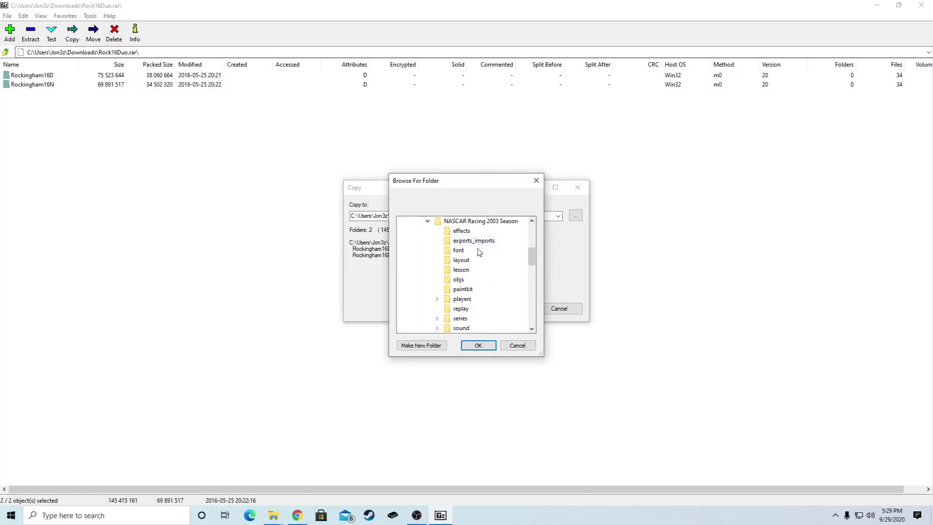
pyautogui.doubleClick(460, 318)
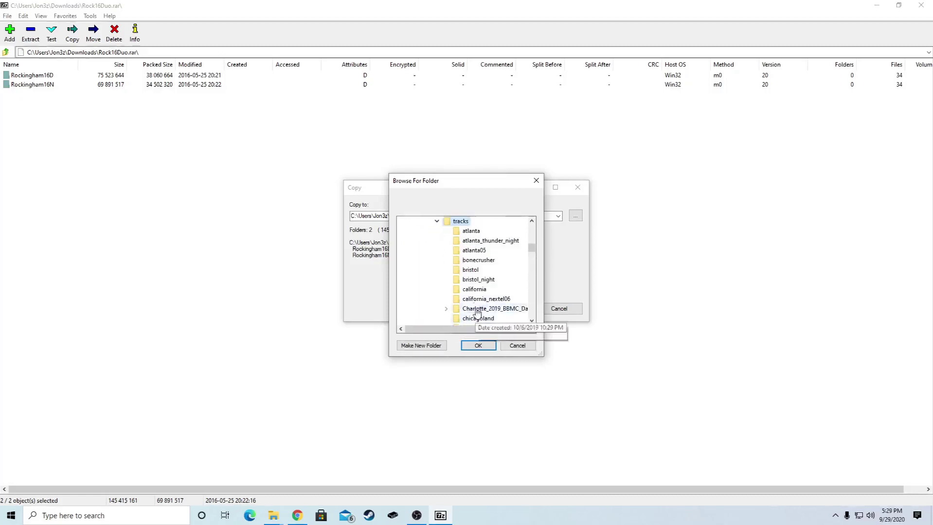
pyautogui.click(490, 346)
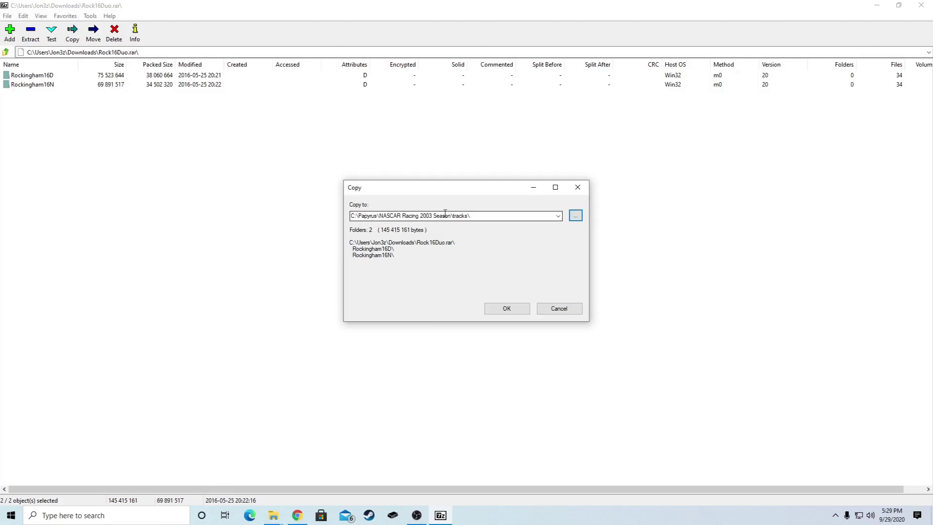
pyautogui.click(513, 313)
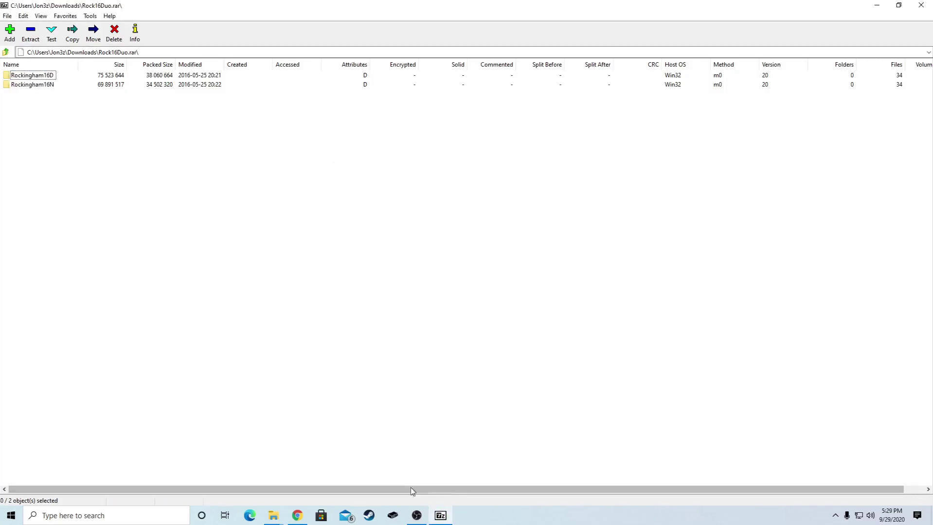
# Close 7-Zip and the Downloads window, and move the tracks window toward the desktop's centre before closing it.
pyautogui.click(922, 5)
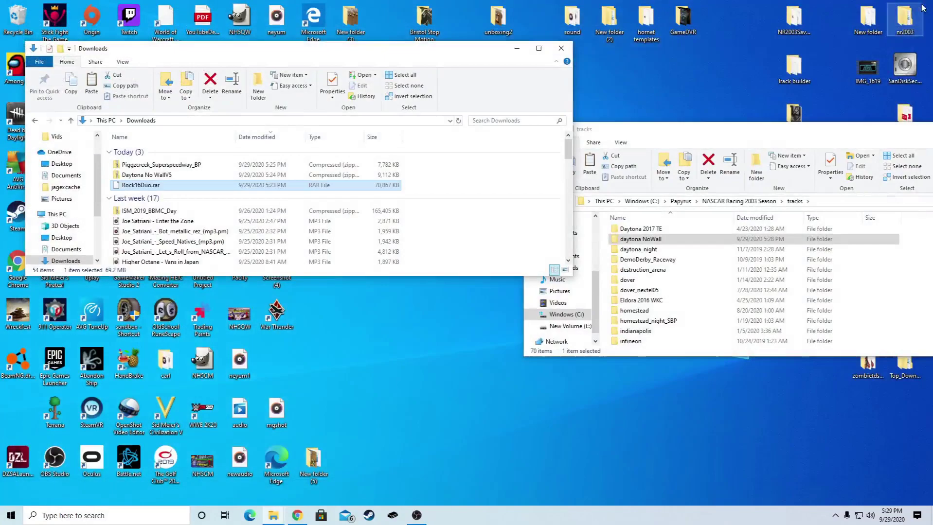
pyautogui.click(560, 50)
pyautogui.moveTo(735, 128); pyautogui.dragTo(476, 120)
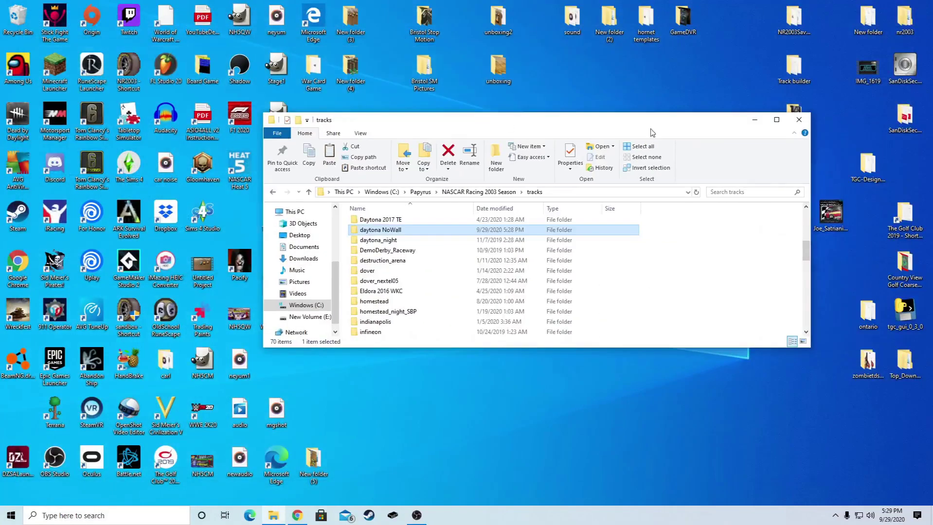
pyautogui.click(795, 120)
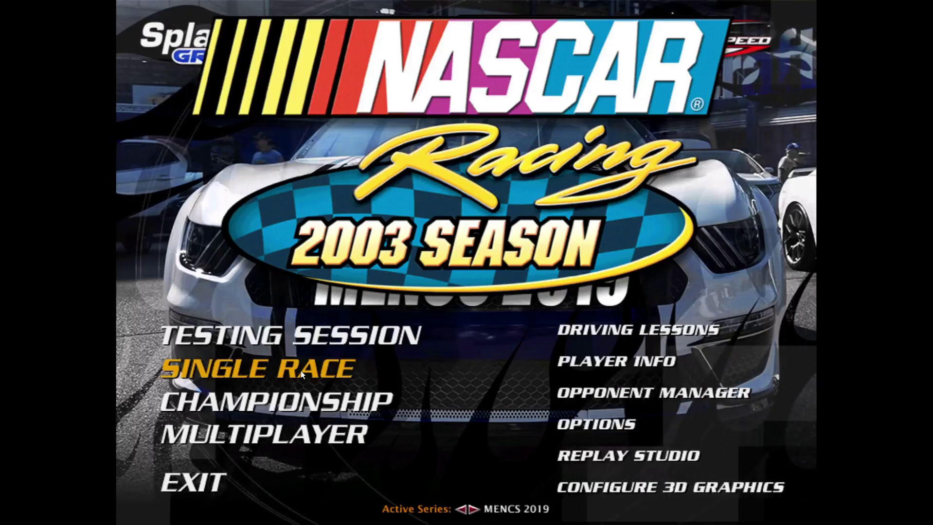
# Open the single race setup in NASCAR Racing 2003 Season and look through the track list for the newly installed tracks.
pyautogui.click(300, 371)
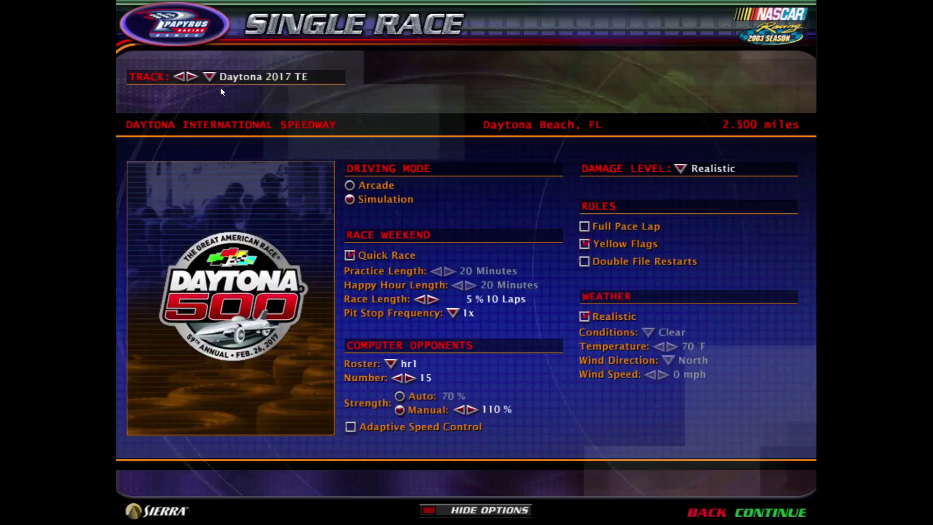
pyautogui.click(209, 77)
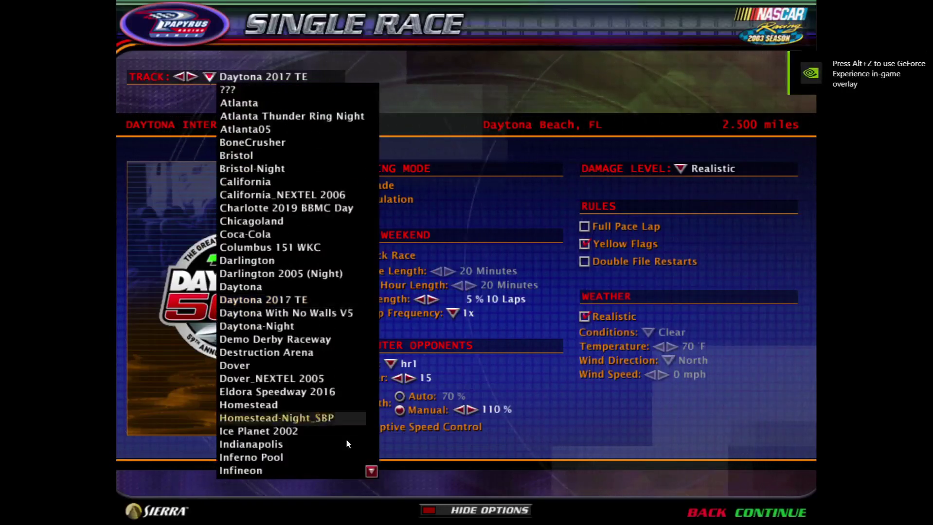
pyautogui.scroll(-2, 292, 437)
pyautogui.press('Down')
pyautogui.press('Down')
pyautogui.press('Down')
pyautogui.press('Down')
pyautogui.press('Down')
pyautogui.press('Down')
pyautogui.press('Down')
pyautogui.press('Down')
pyautogui.press('Down')
pyautogui.press('Down')
pyautogui.press('Down')
pyautogui.press('Down')
pyautogui.press('Down')
pyautogui.press('Down')
pyautogui.press('Down')
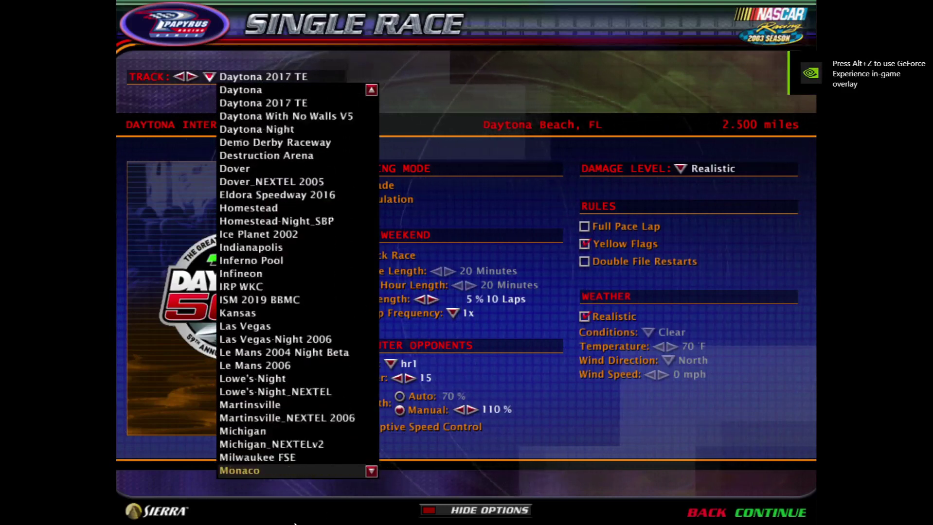
pyautogui.press('Down')
pyautogui.press('Down')
pyautogui.press('Down')
pyautogui.press('Down')
pyautogui.press('Down')
pyautogui.press('Down')
pyautogui.press('Down')
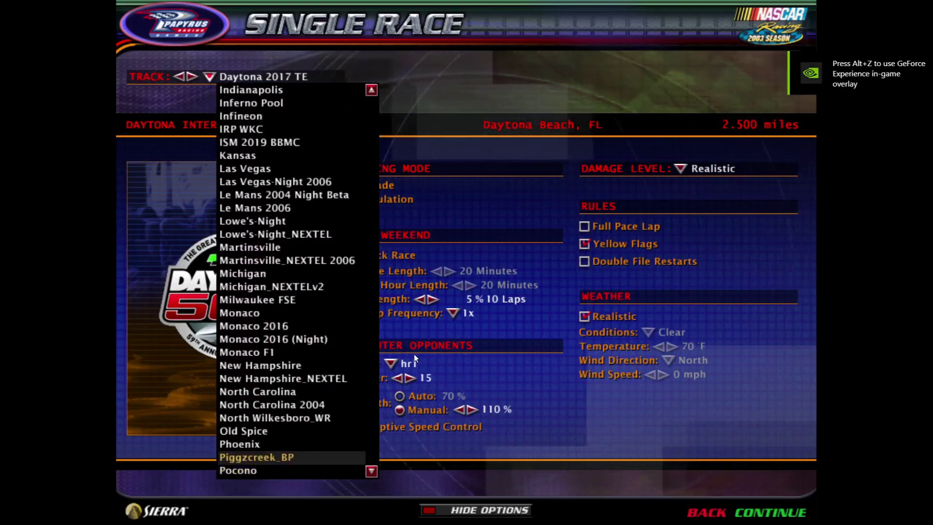
pyautogui.click(416, 357)
# Set the race track to Daytona With No Walls V5, check the opponent roster options and continue to the race weekend.
pyautogui.click(390, 364)
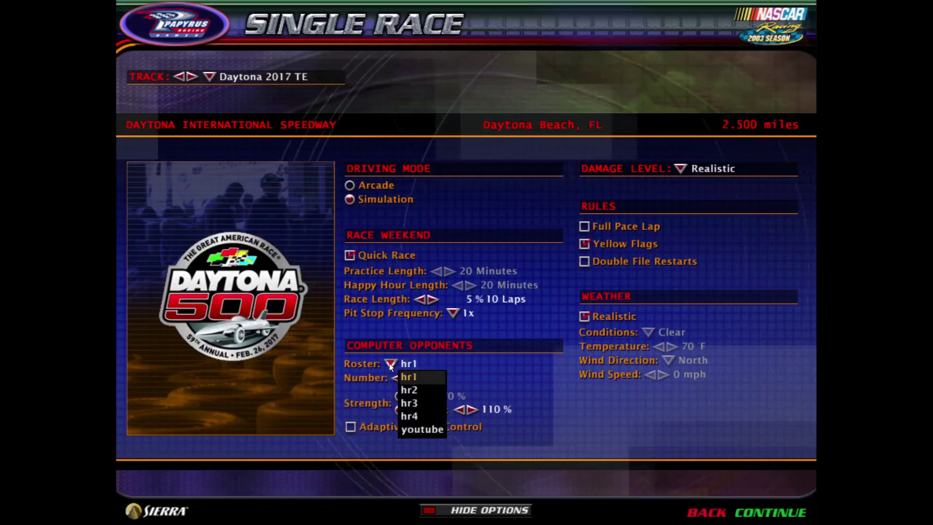
pyautogui.click(389, 364)
pyautogui.click(193, 77)
pyautogui.click(210, 77)
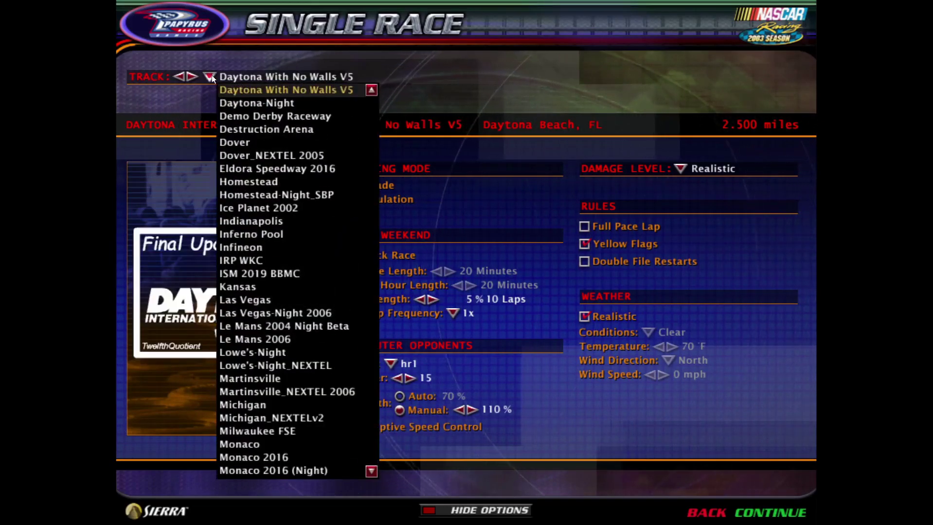
pyautogui.click(217, 75)
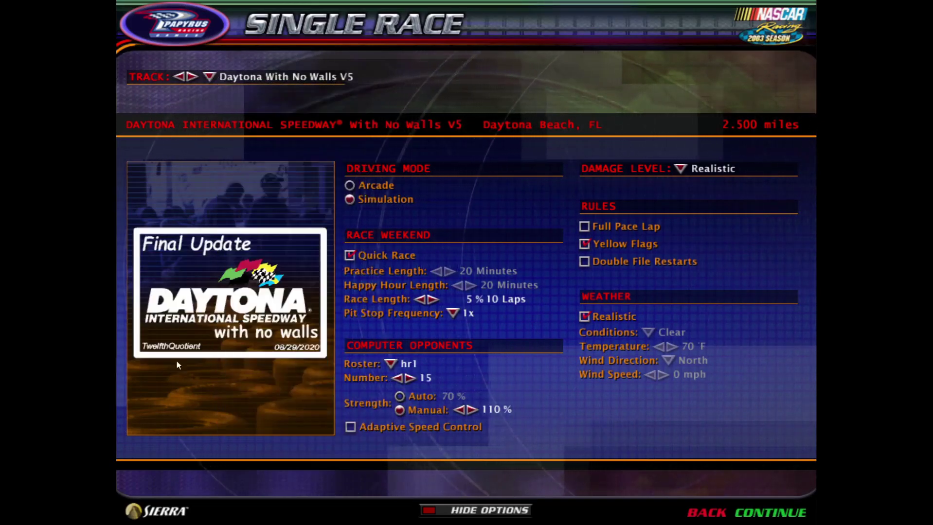
pyautogui.click(471, 516)
pyautogui.click(471, 514)
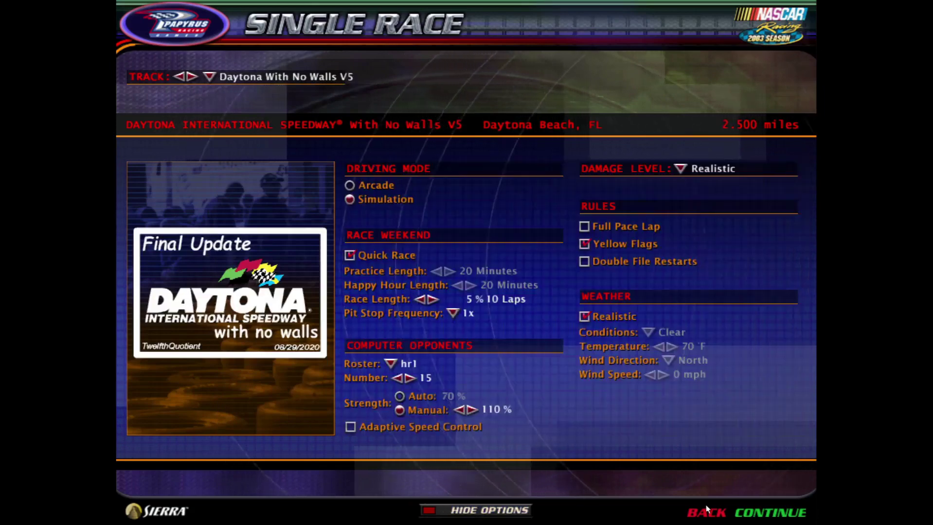
pyautogui.click(775, 515)
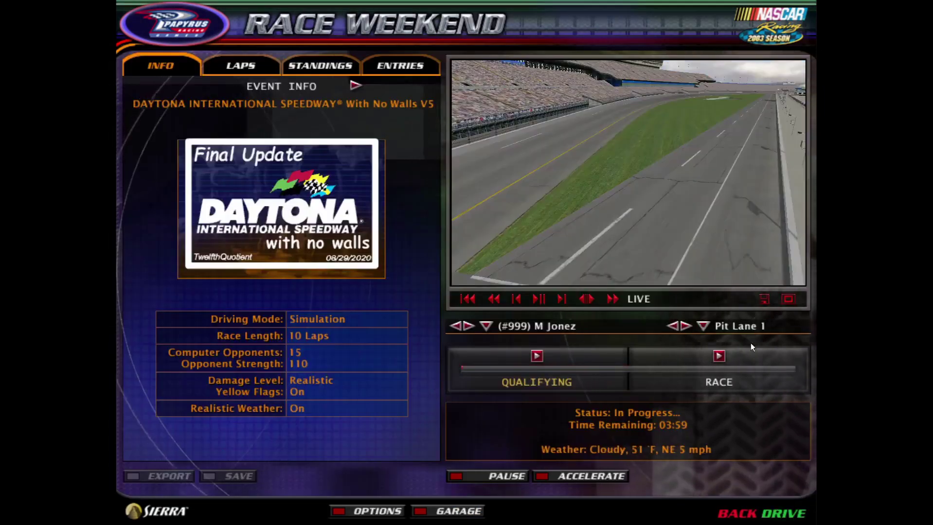
# Advance Daytona to the race session, speed through the start countdown and enlarge the live view to full screen.
pyautogui.click(713, 359)
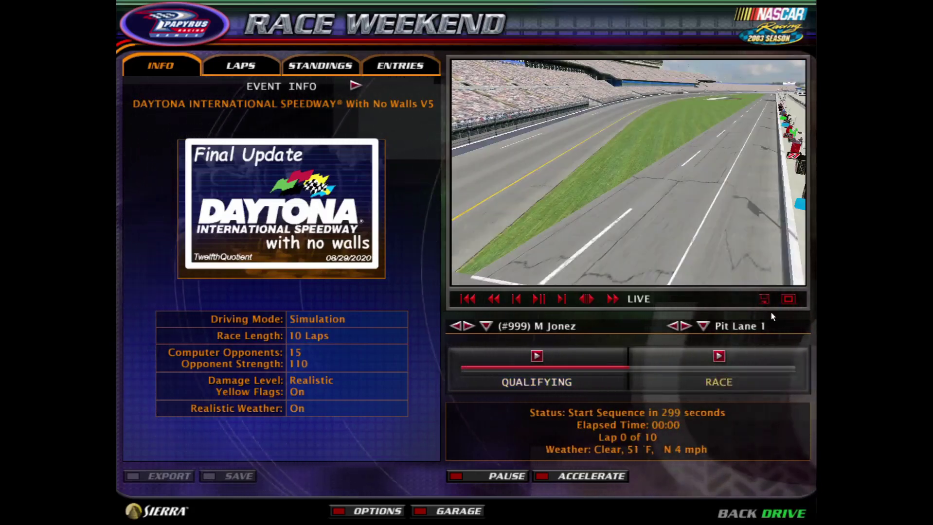
pyautogui.click(790, 299)
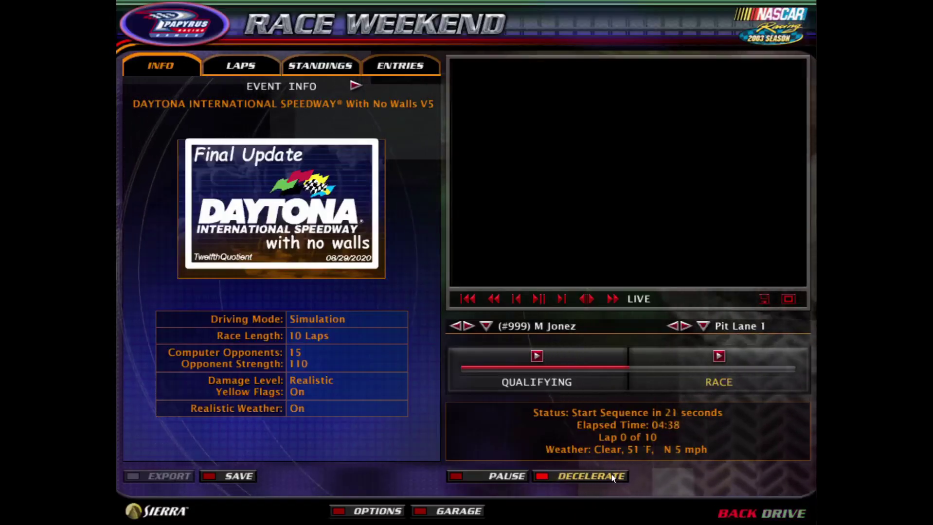
pyautogui.click(788, 300)
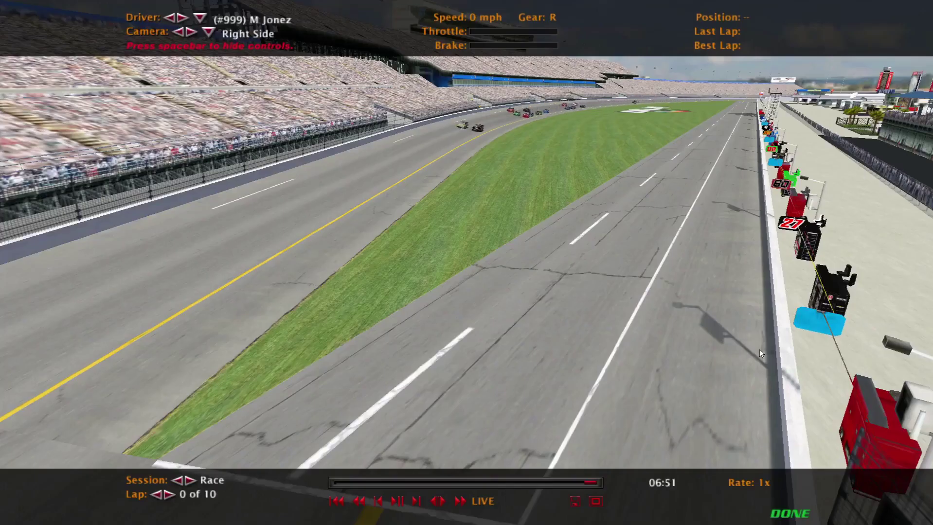
# Switch to the TV1 camera and cycle through the drivers to examine the cars running at Daytona.
pyautogui.press('c')
pyautogui.press('c')
pyautogui.press('pageup')
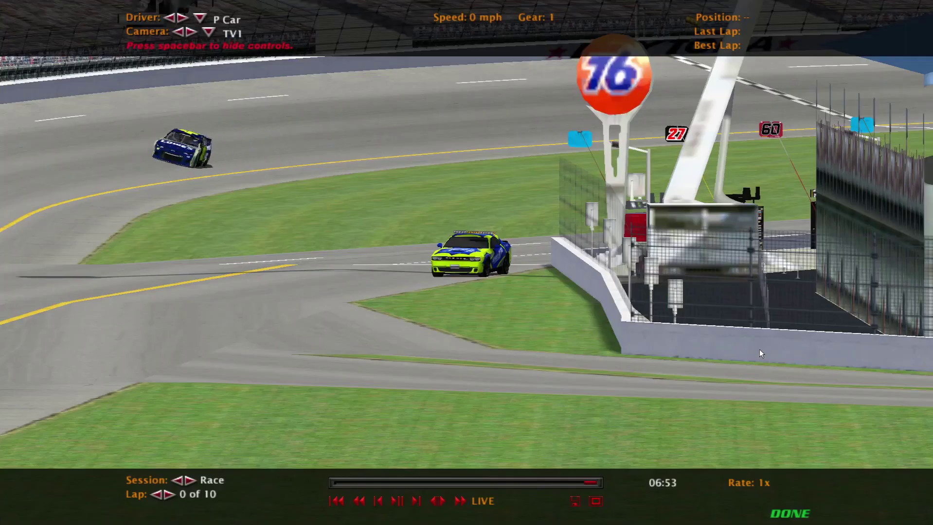
pyautogui.press('pageup')
pyautogui.press('pageup')
pyautogui.press('pageup')
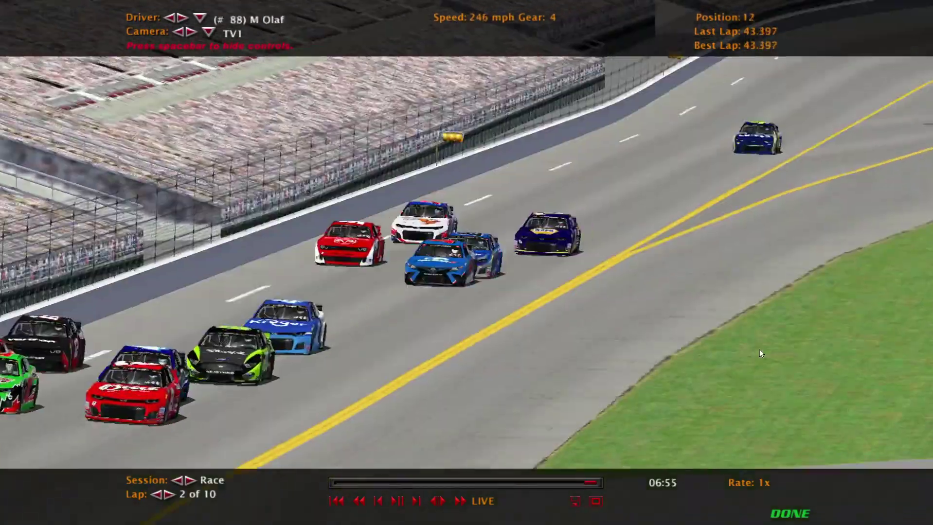
pyautogui.press('pageup')
pyautogui.press('pageup')
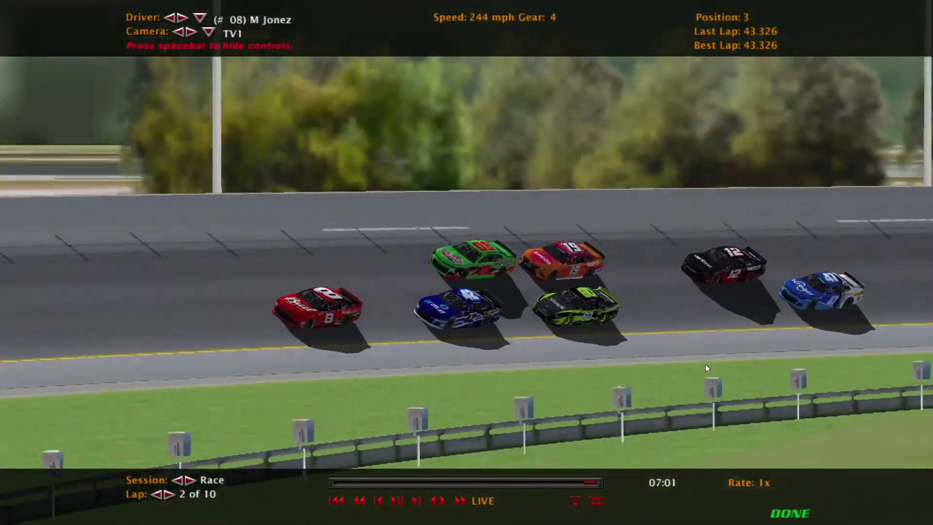
pyautogui.press('pageup')
pyautogui.press('pageup')
pyautogui.press('pageup')
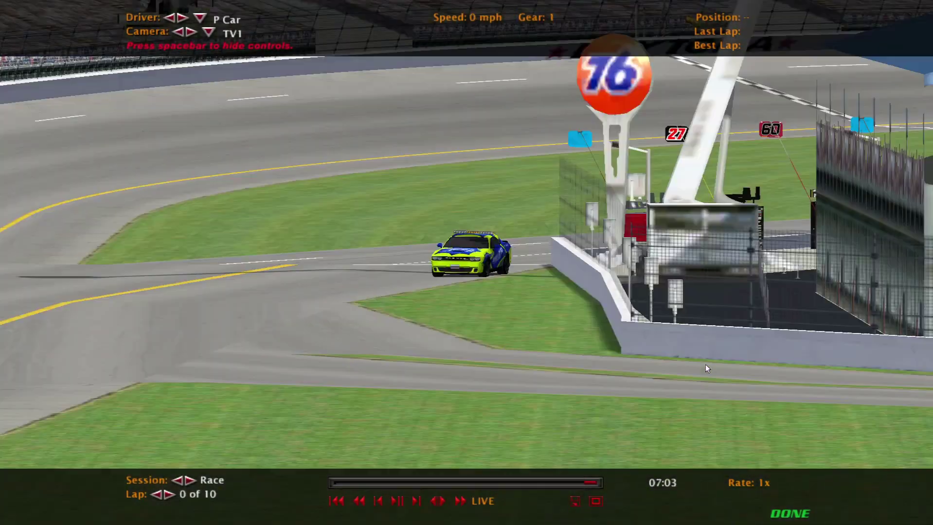
pyautogui.press('pagedown')
pyautogui.press('pageup')
# Leave the full-screen view and abandon the Daytona race to return to the single race setup.
pyautogui.click(601, 503)
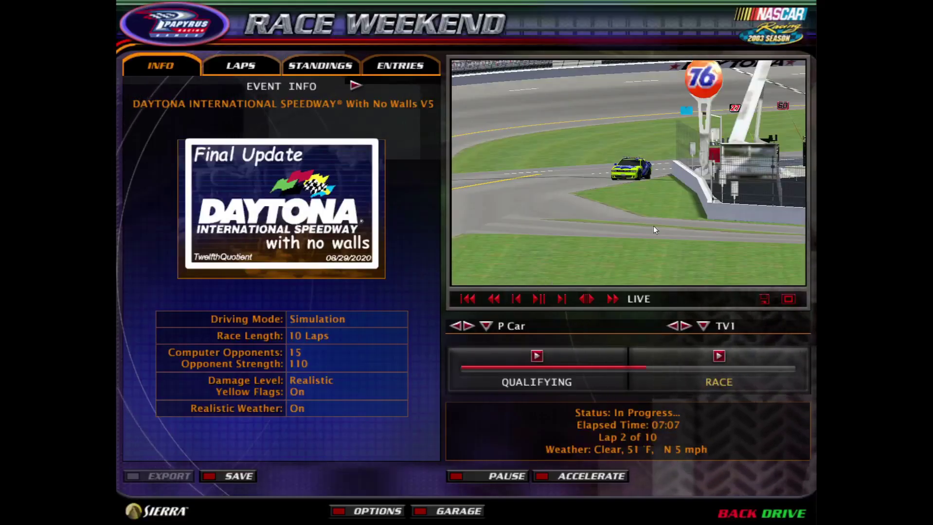
pyautogui.click(745, 513)
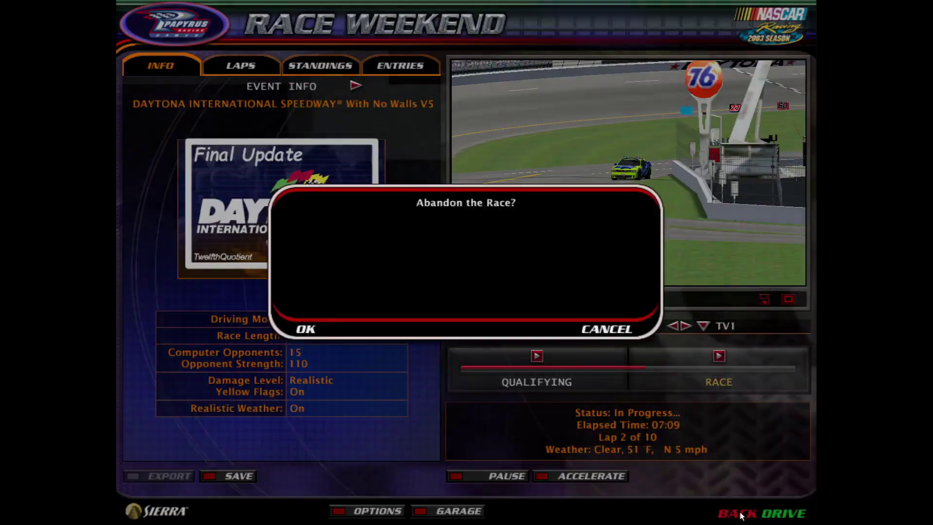
pyautogui.click(304, 330)
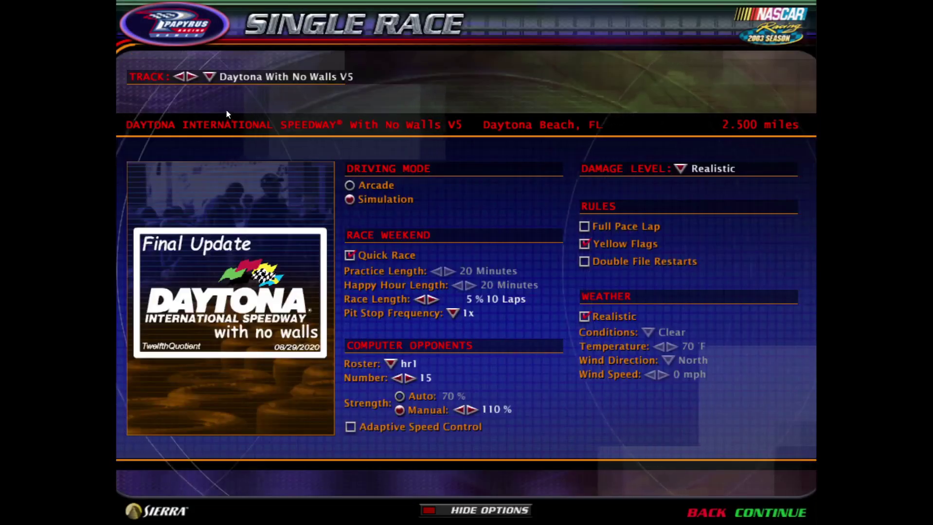
# Set the track to Piggzcreek_BP and the opponent roster to hr2, and continue to the race weekend.
pyautogui.click(206, 73)
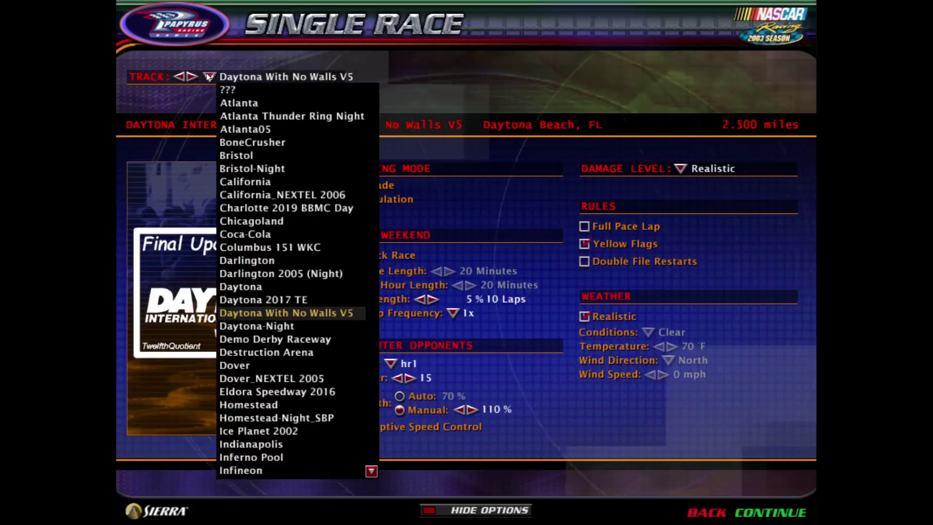
pyautogui.scroll(-7, 309, 439)
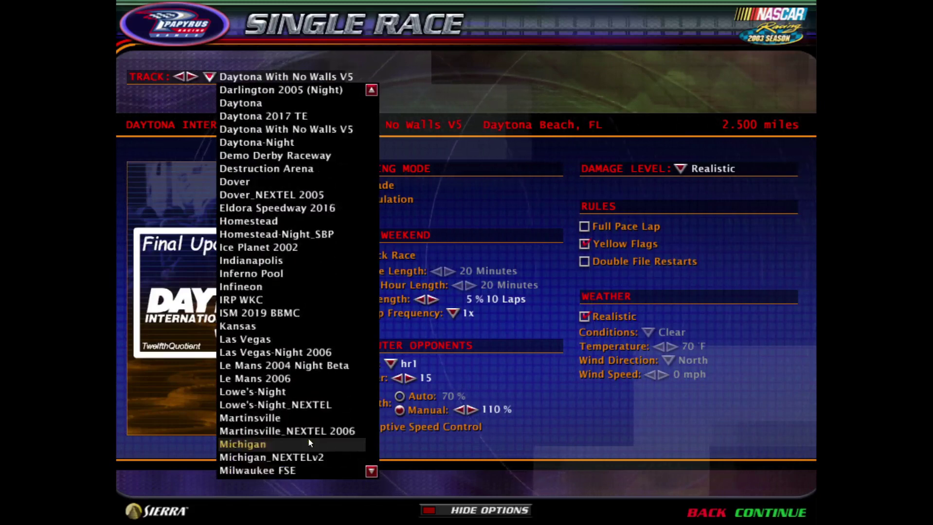
pyautogui.scroll(-5, 308, 443)
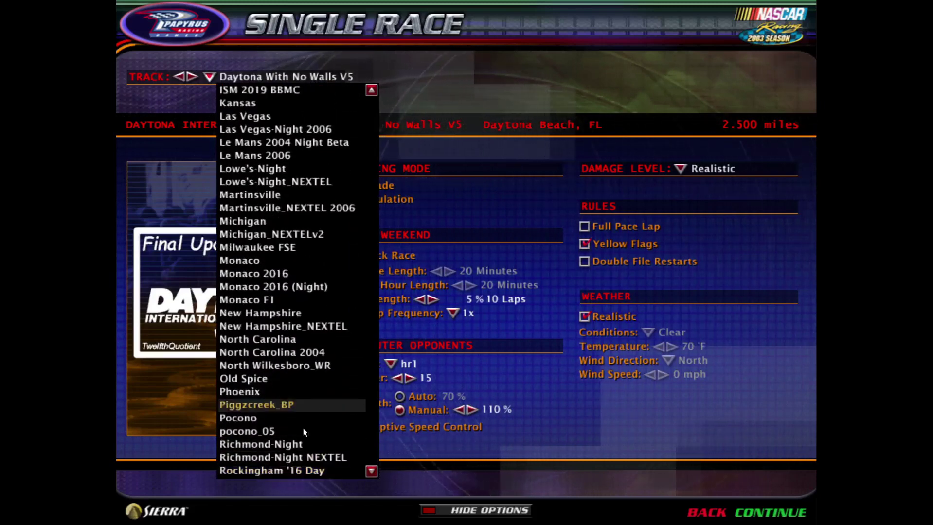
pyautogui.click(316, 408)
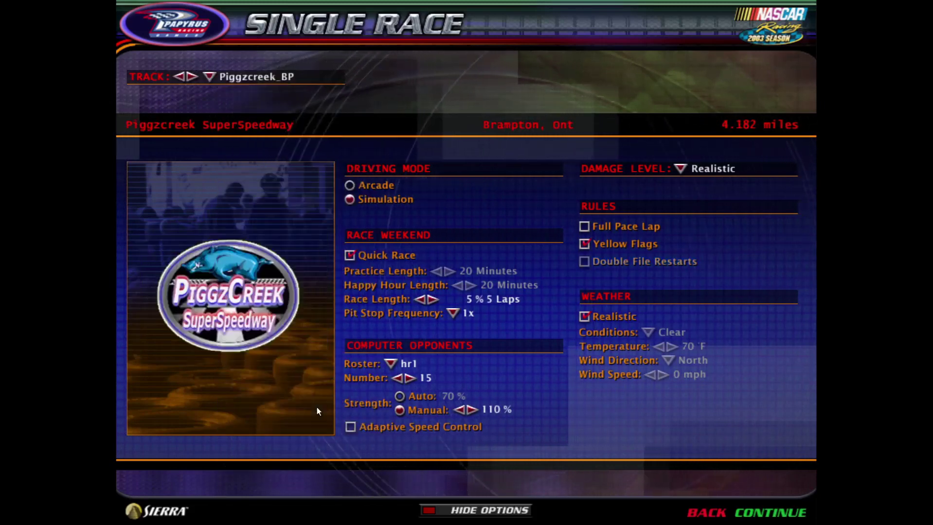
pyautogui.click(390, 363)
pyautogui.click(405, 387)
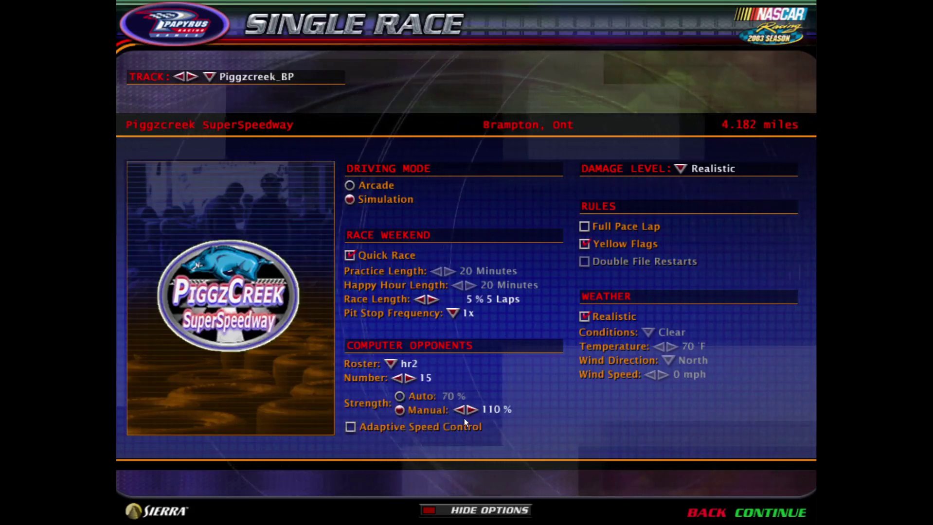
pyautogui.click(769, 509)
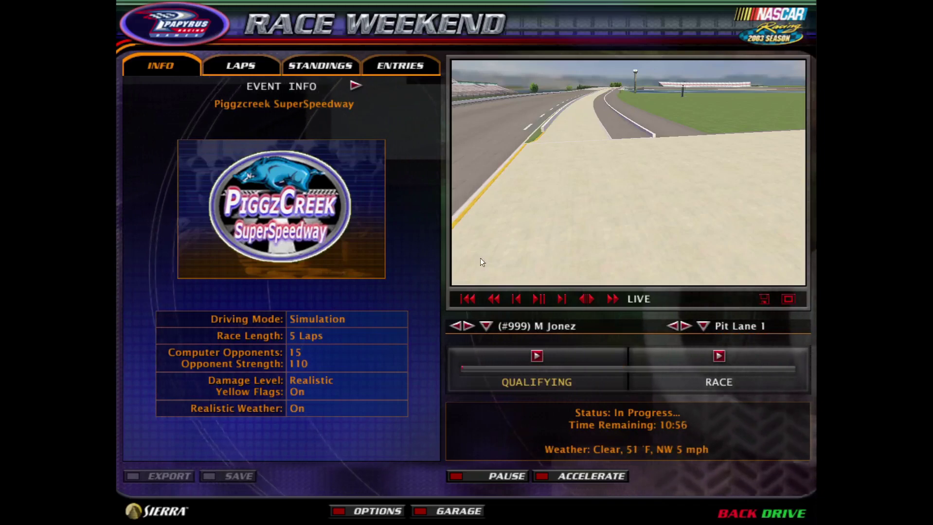
# Run the Piggzcreek race session at accelerated speed to check the cars on track, and abandon the race.
pyautogui.click(718, 356)
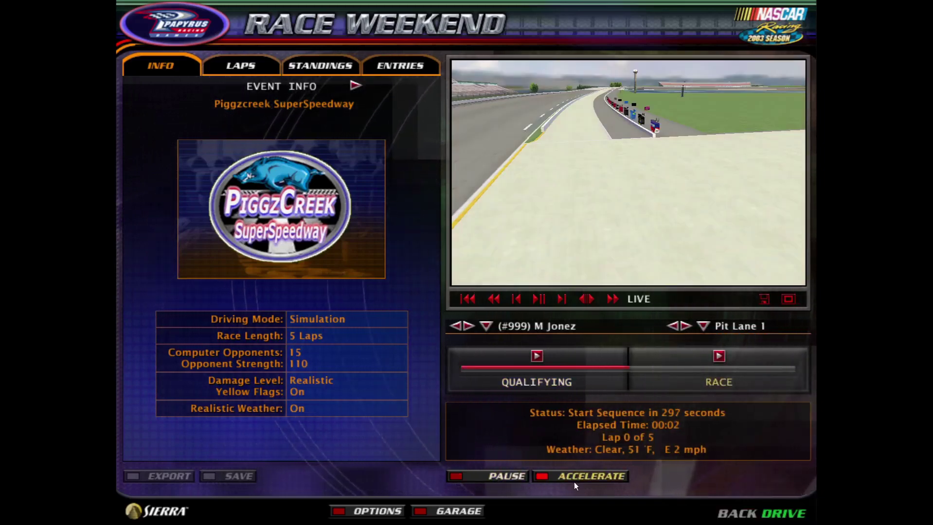
pyautogui.click(576, 480)
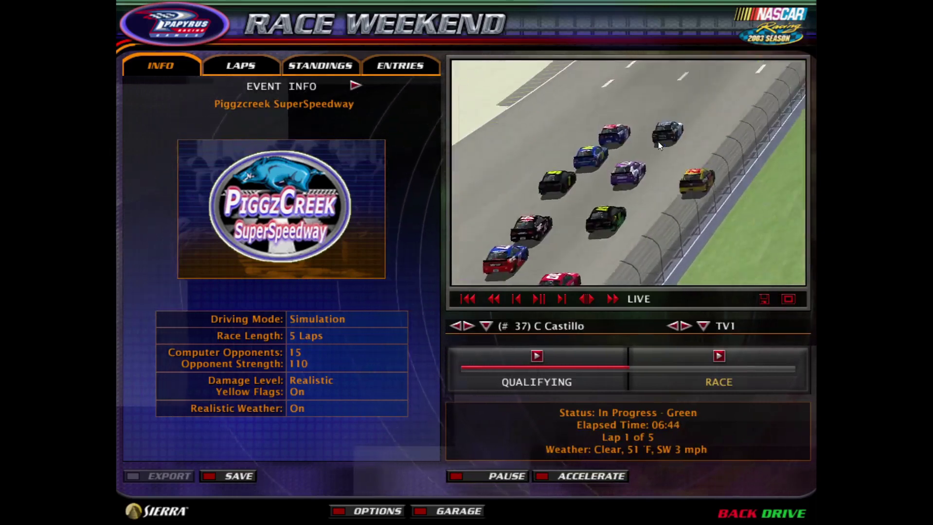
pyautogui.click(734, 515)
pyautogui.click(314, 330)
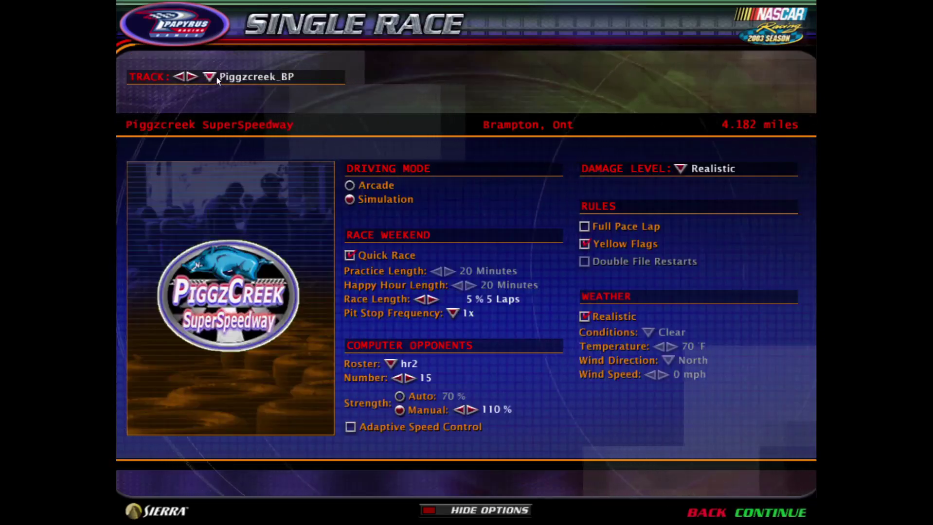
# Set the track to Rockingham '16 Night, choose the opponent roster and continue to the race weekend.
pyautogui.click(210, 77)
pyautogui.scroll(2, 260, 404)
pyautogui.scroll(-3, 272, 386)
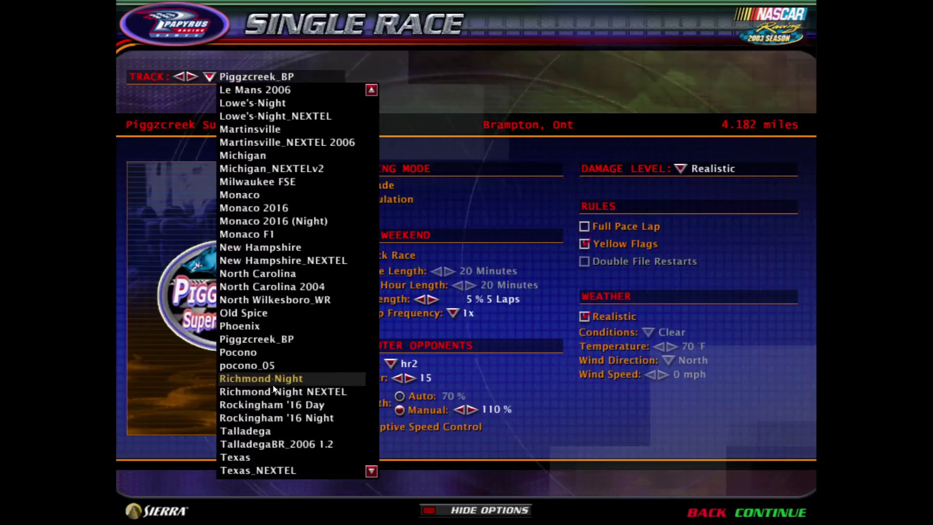
pyautogui.scroll(-2, 325, 394)
pyautogui.press('Escape')
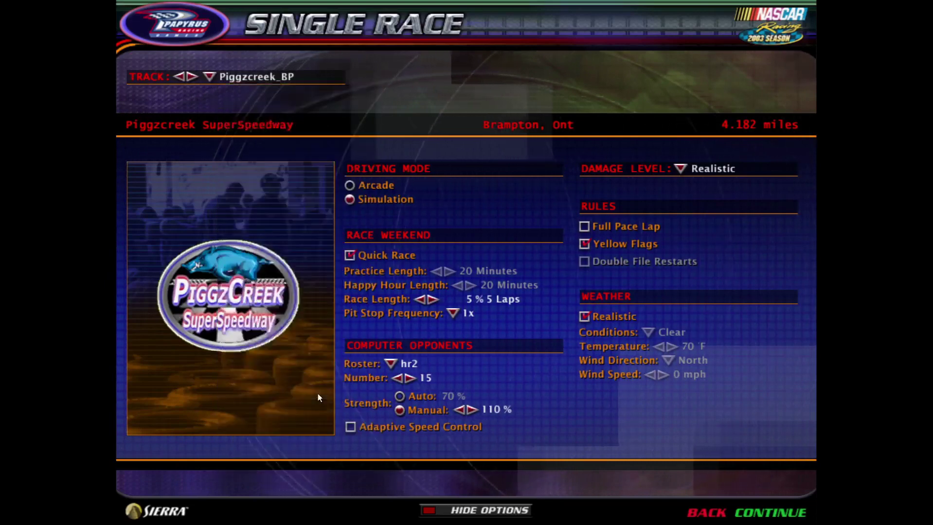
pyautogui.click(392, 367)
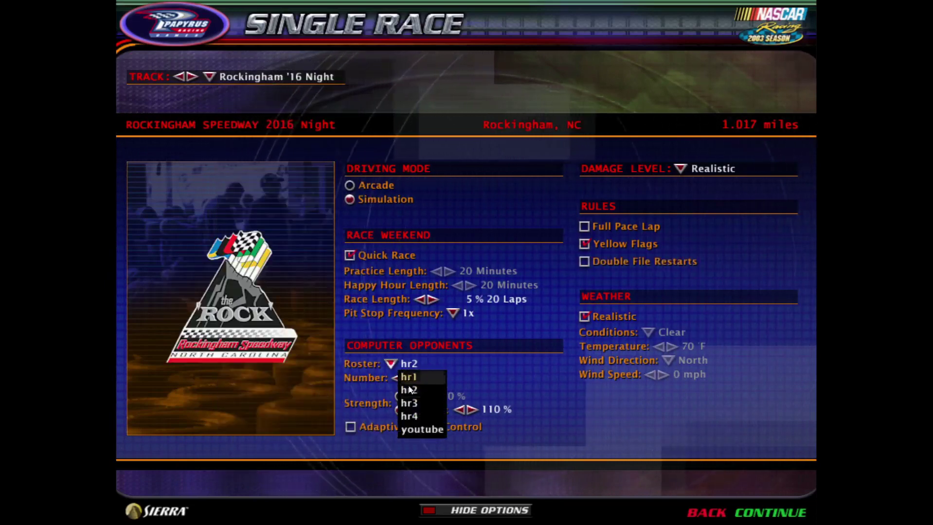
pyautogui.click(421, 399)
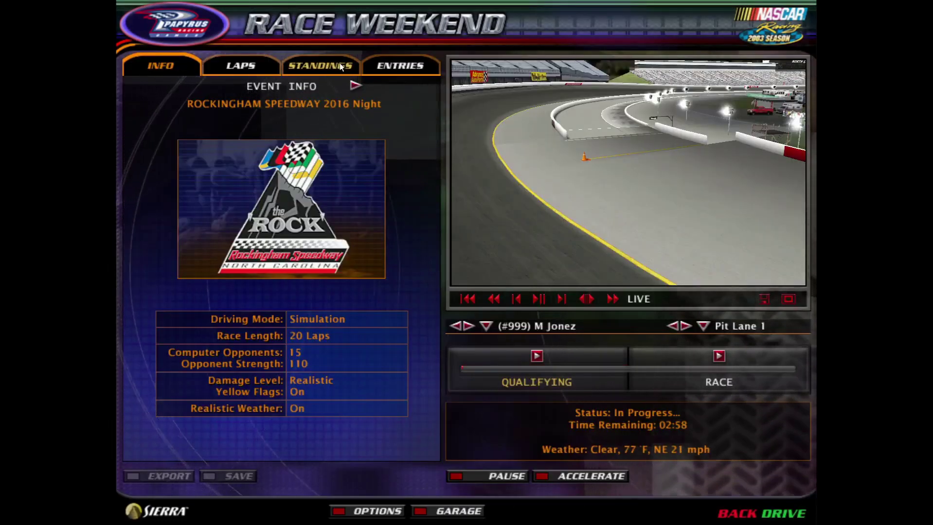
# Show the Rockingham standings, advance to the race session and accelerate past the start countdown to watch the cars race.
pyautogui.click(341, 66)
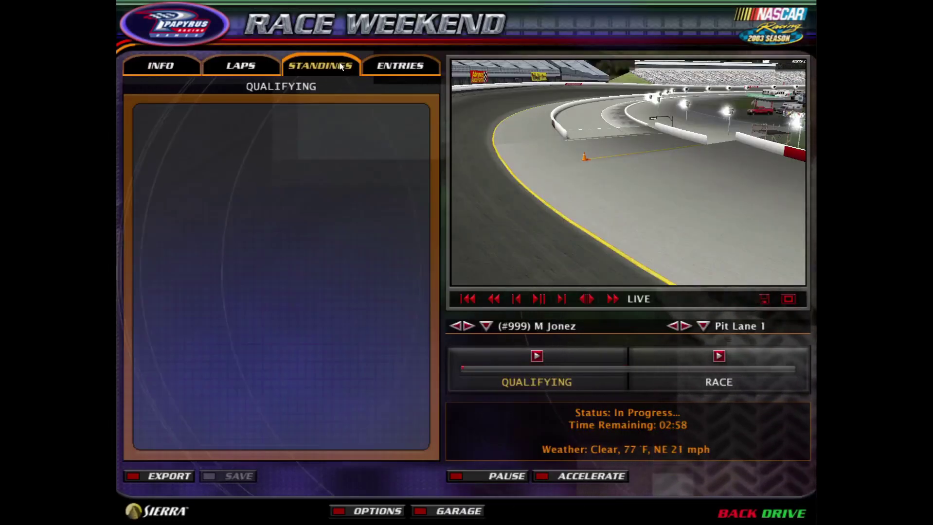
pyautogui.click(716, 361)
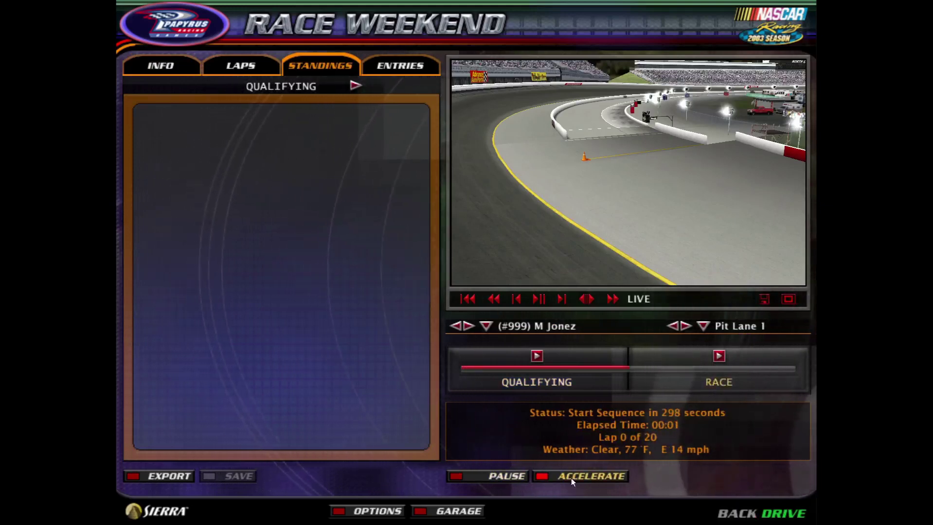
pyautogui.moveTo(557, 477); pyautogui.dragTo(561, 477)
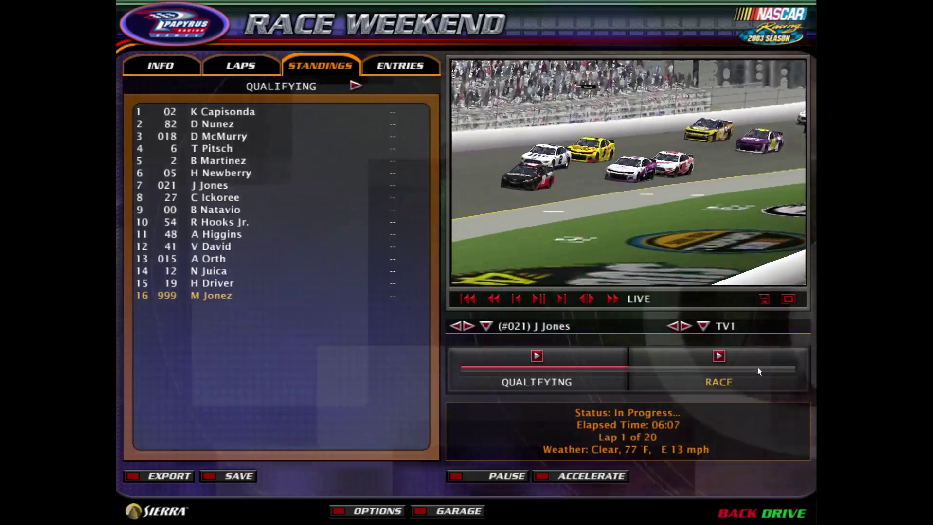
pyautogui.moveTo(757, 371)
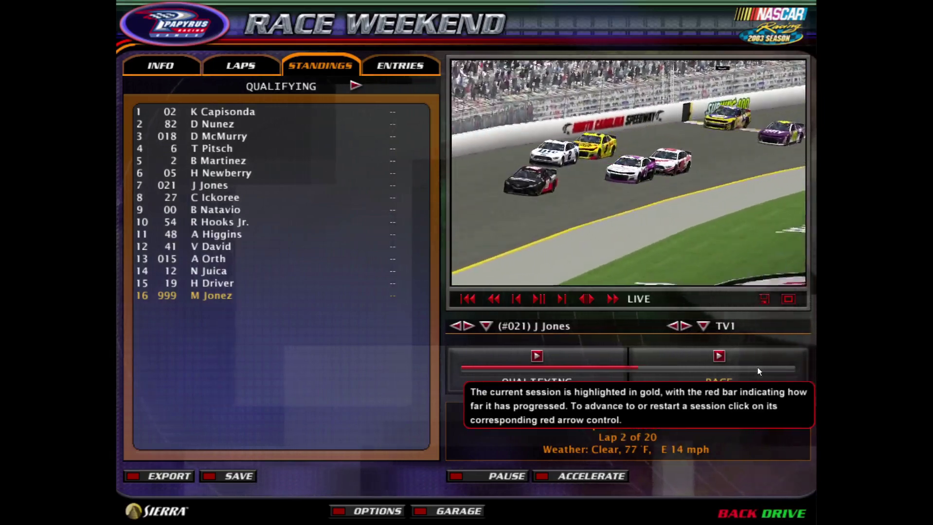